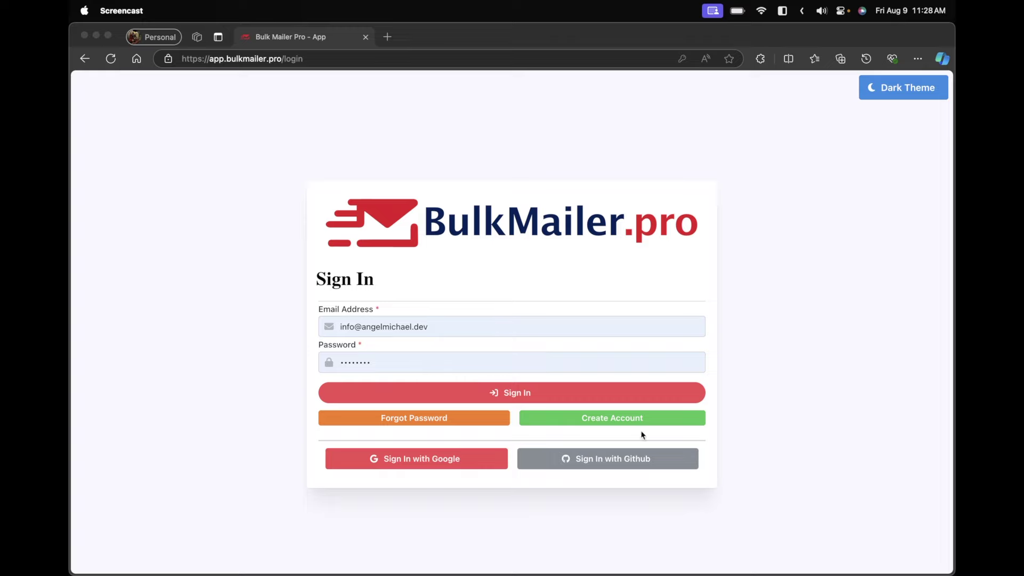
Toggle the dark theme on and back off, then sign in with the filled-in credentials
{"action": "left_click", "coordinate": [907, 90]}
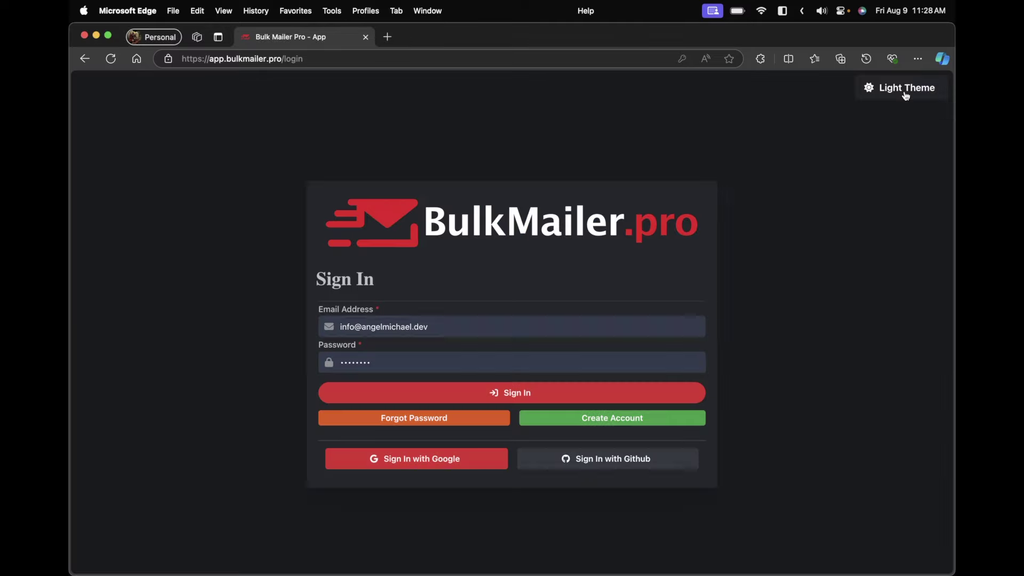
{"action": "left_click", "coordinate": [907, 92]}
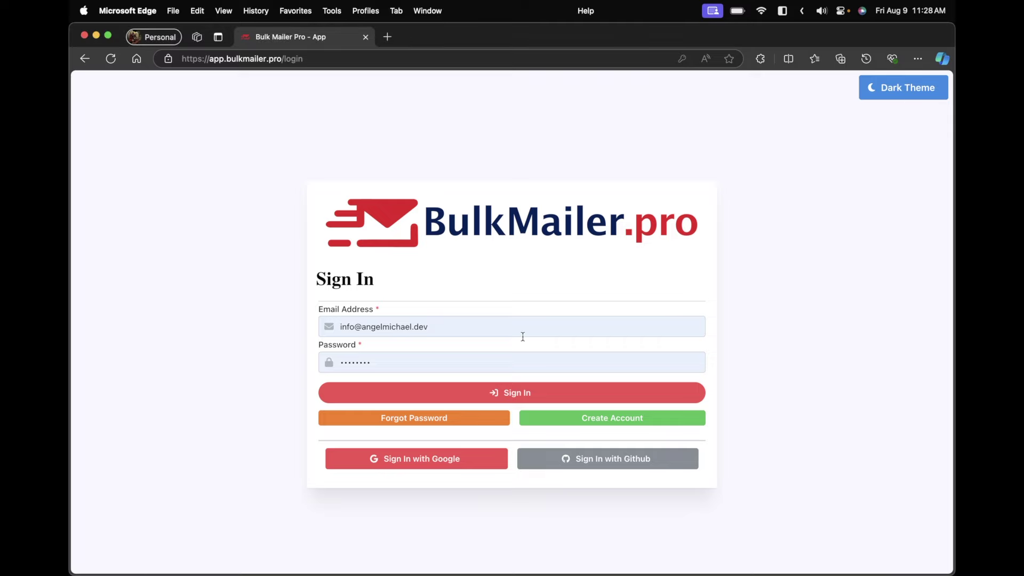
{"action": "left_click", "coordinate": [467, 392]}
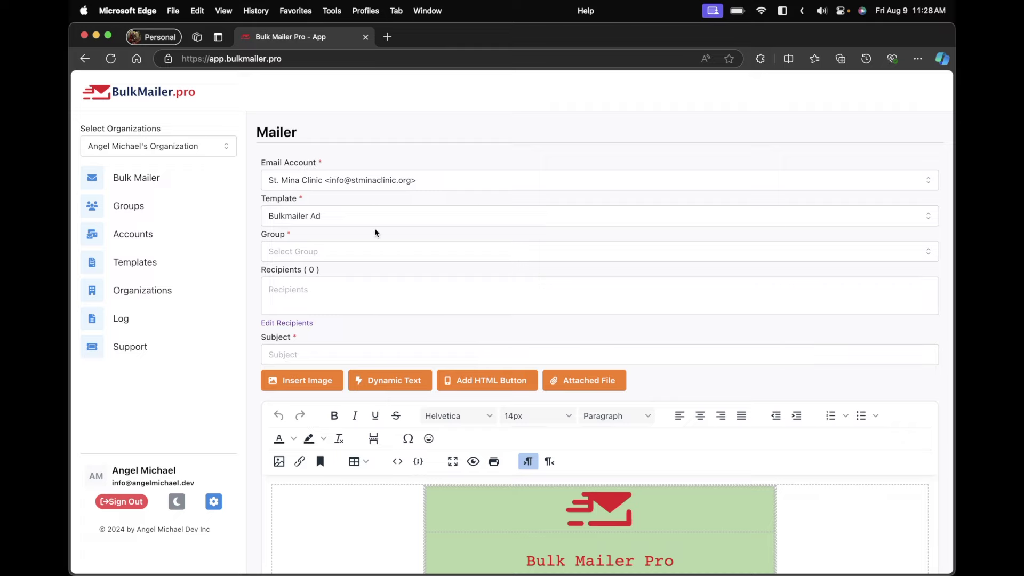
{"action": "scroll", "coordinate": [375, 229], "scroll_direction": "down", "scroll_amount": 5}
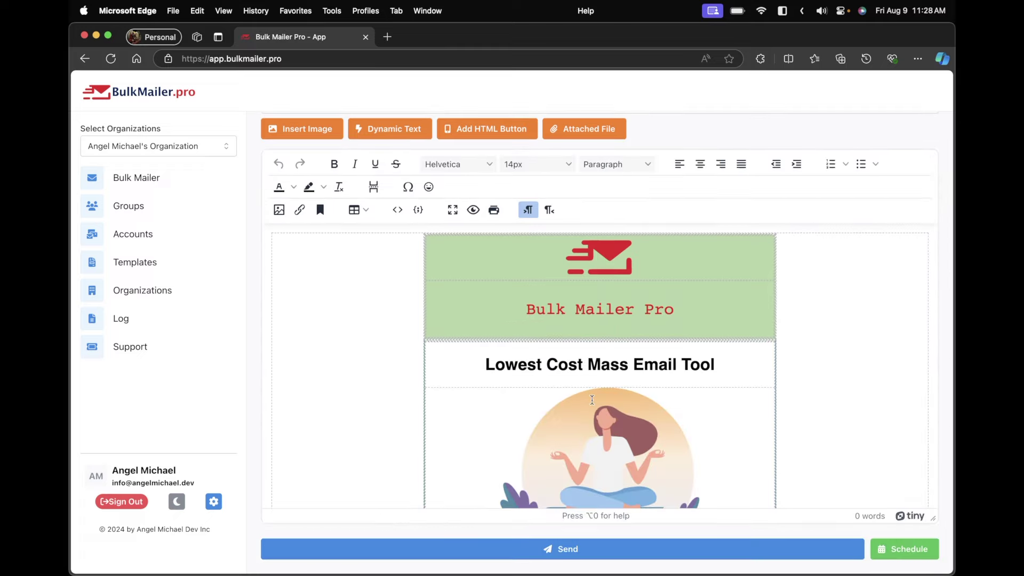
{"action": "scroll", "coordinate": [636, 396], "scroll_direction": "up", "scroll_amount": 5}
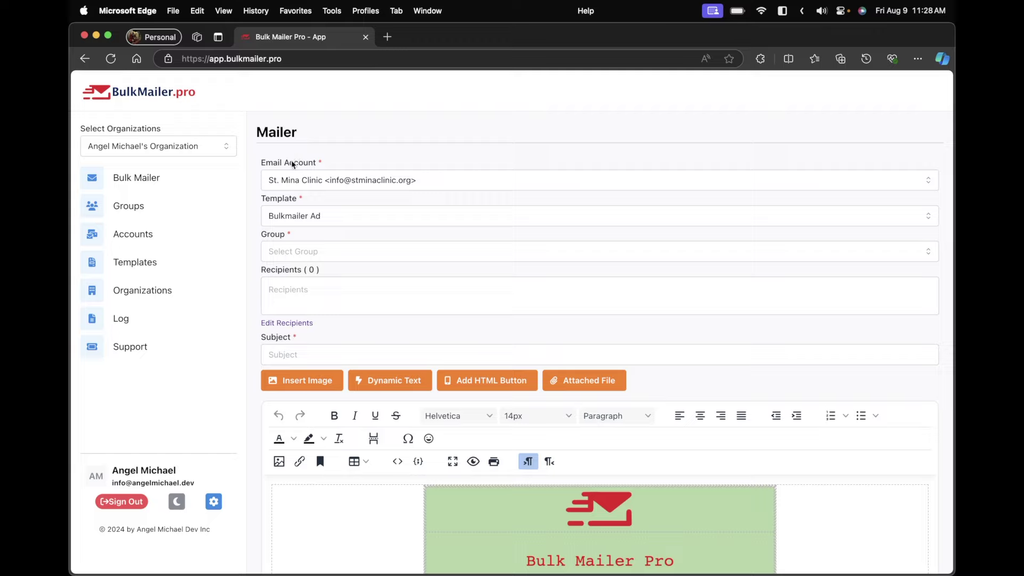
{"action": "scroll", "coordinate": [359, 406], "scroll_direction": "down", "scroll_amount": 10}
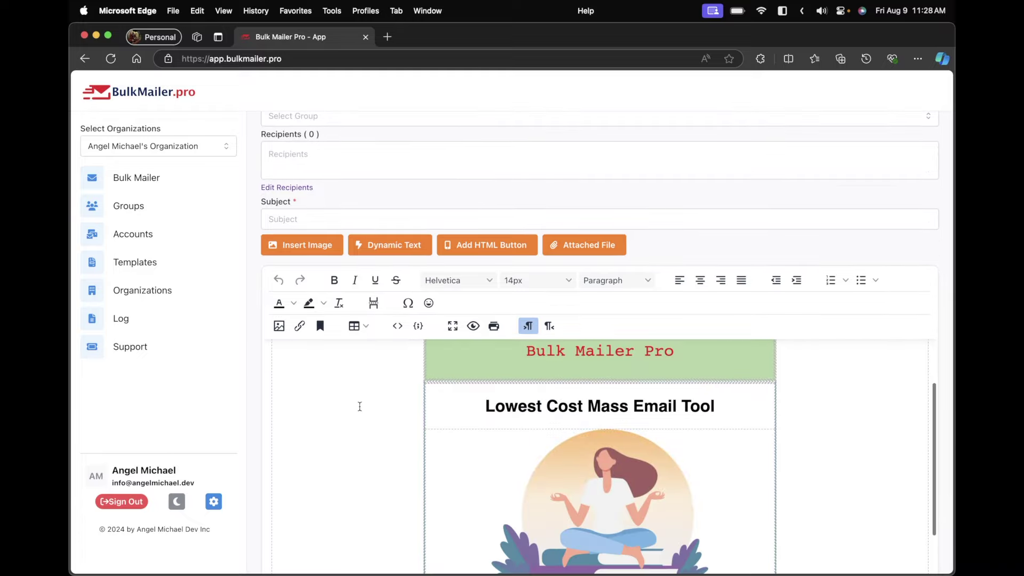
{"action": "scroll", "coordinate": [355, 373], "scroll_direction": "up", "scroll_amount": 15}
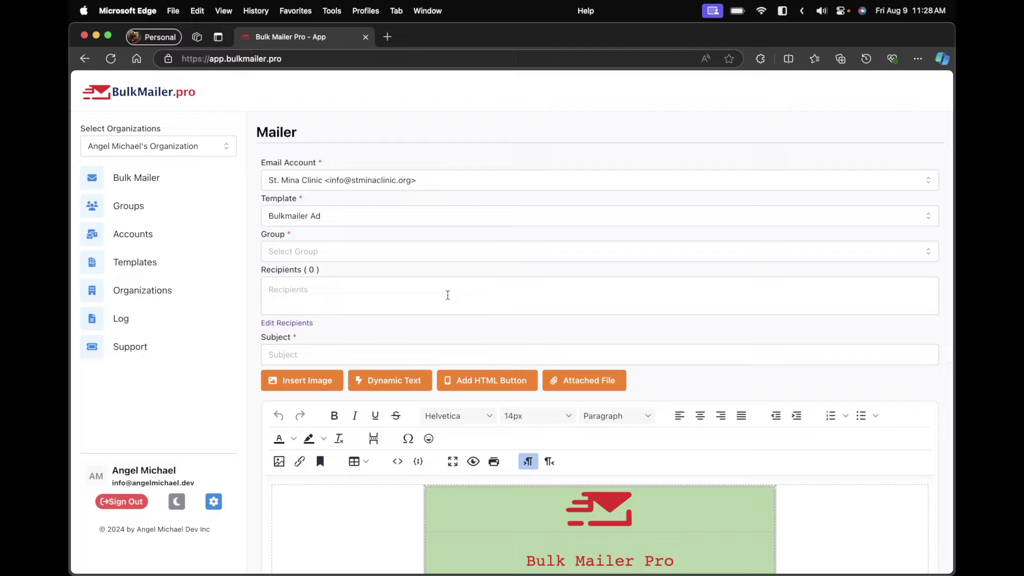
{"action": "scroll", "coordinate": [447, 295], "scroll_direction": "down", "scroll_amount": 5}
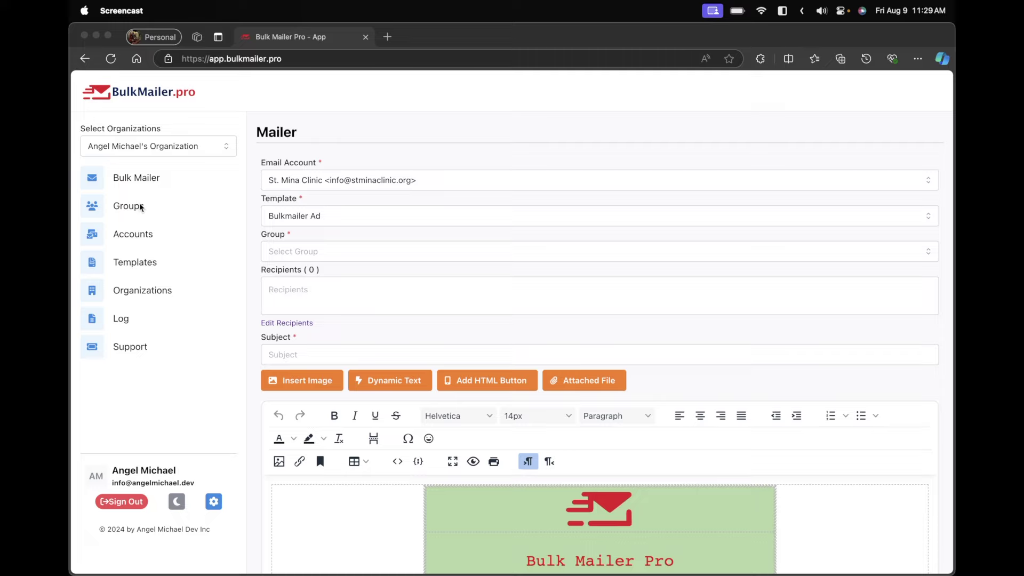
Create a new group named 'Marketing Group 2', not set as the default group
{"action": "left_click", "coordinate": [141, 209]}
{"action": "left_click", "coordinate": [140, 208]}
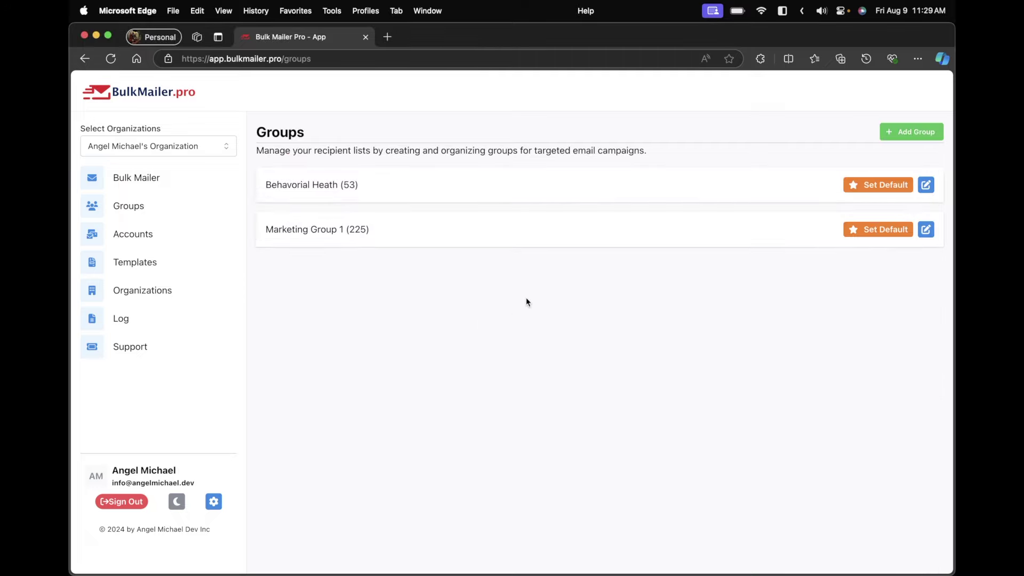
{"action": "left_click", "coordinate": [906, 131]}
{"action": "left_click", "coordinate": [699, 141]}
{"action": "type", "text": "Marketing Group 2"}
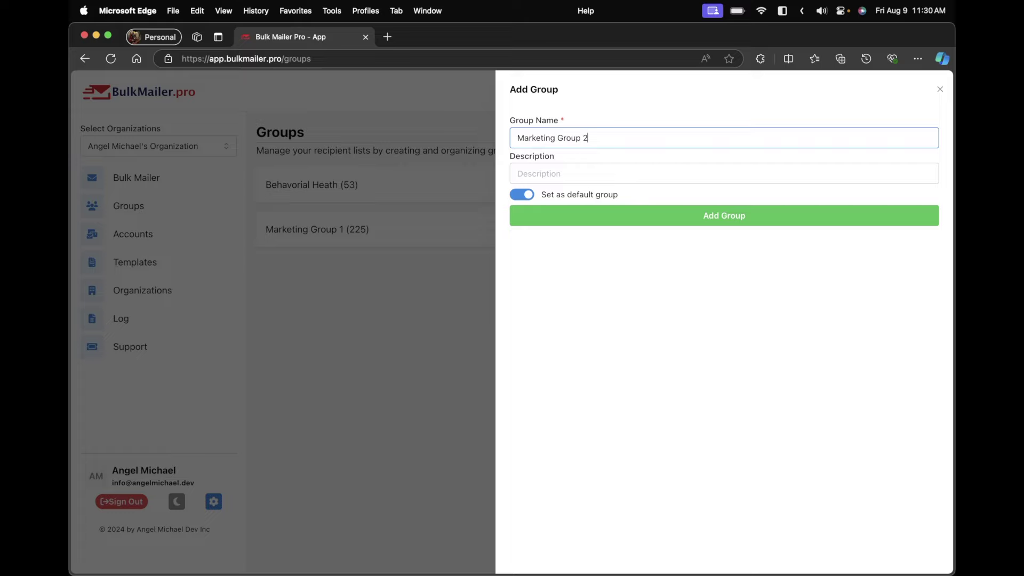
{"action": "left_click", "coordinate": [525, 195]}
{"action": "left_click", "coordinate": [560, 221]}
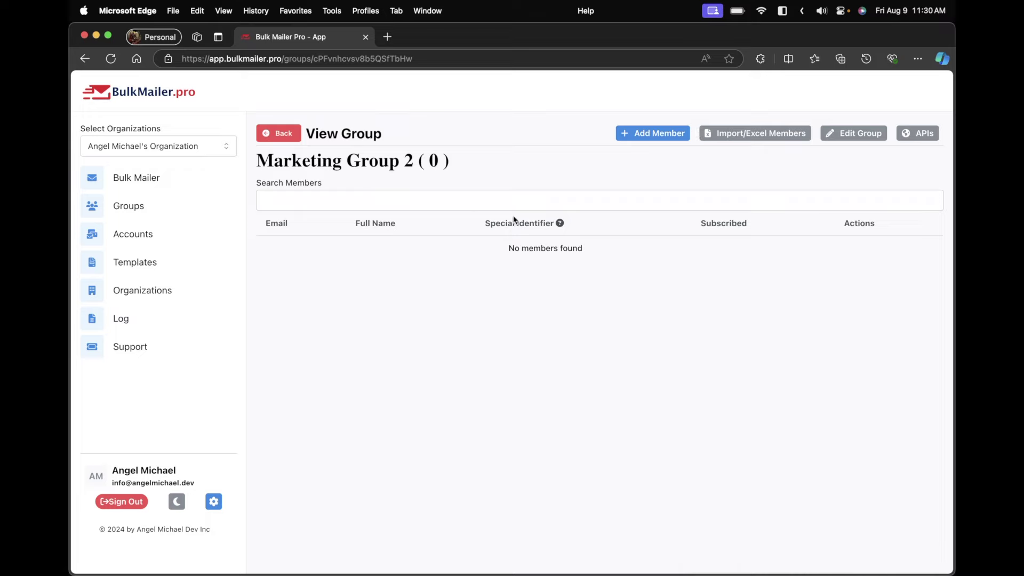
Check the group's API details and edit settings without changes, then begin an Excel member import
{"action": "left_click", "coordinate": [921, 132]}
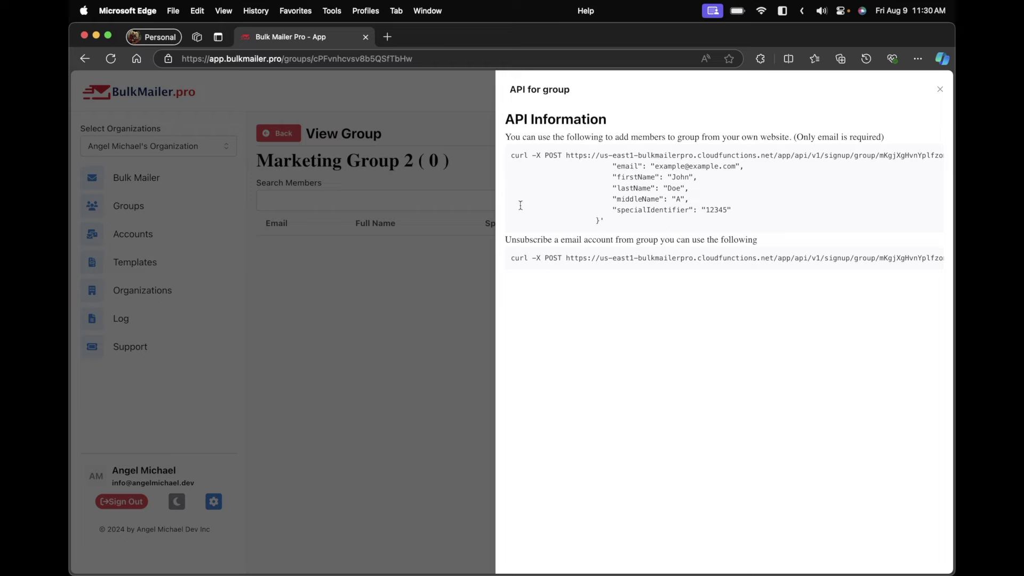
{"action": "left_click", "coordinate": [451, 174]}
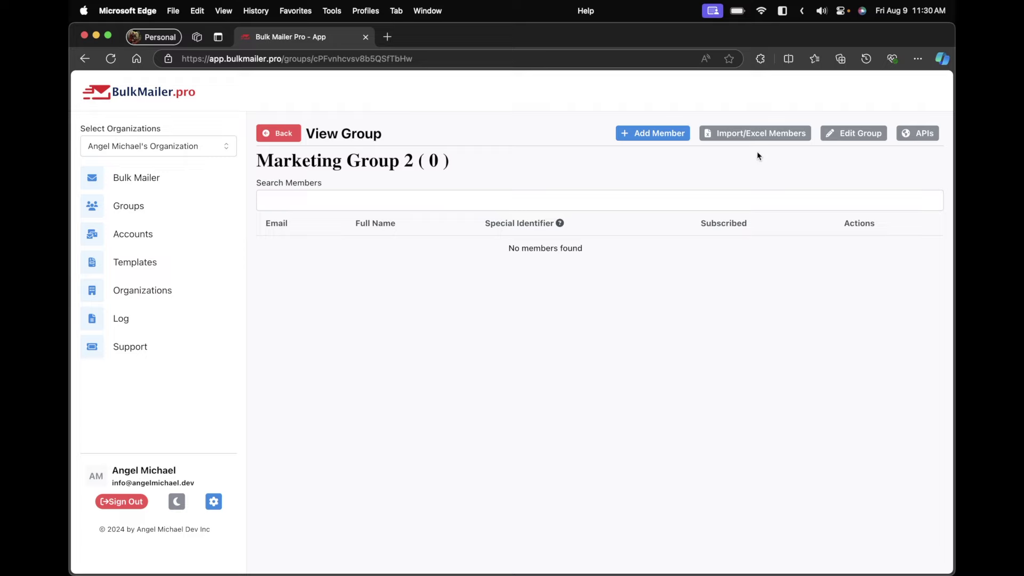
{"action": "left_click", "coordinate": [853, 138]}
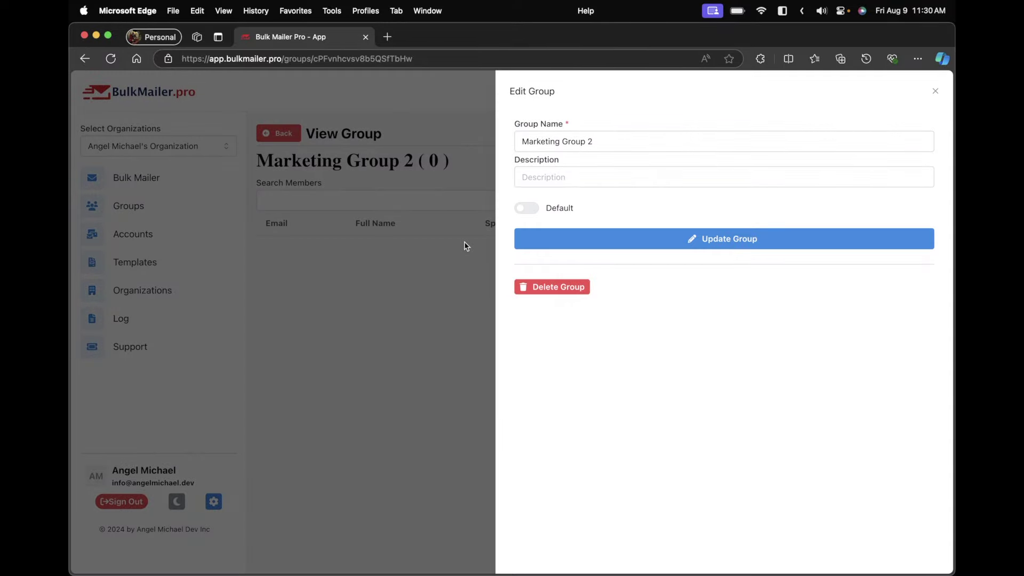
{"action": "left_click", "coordinate": [935, 91]}
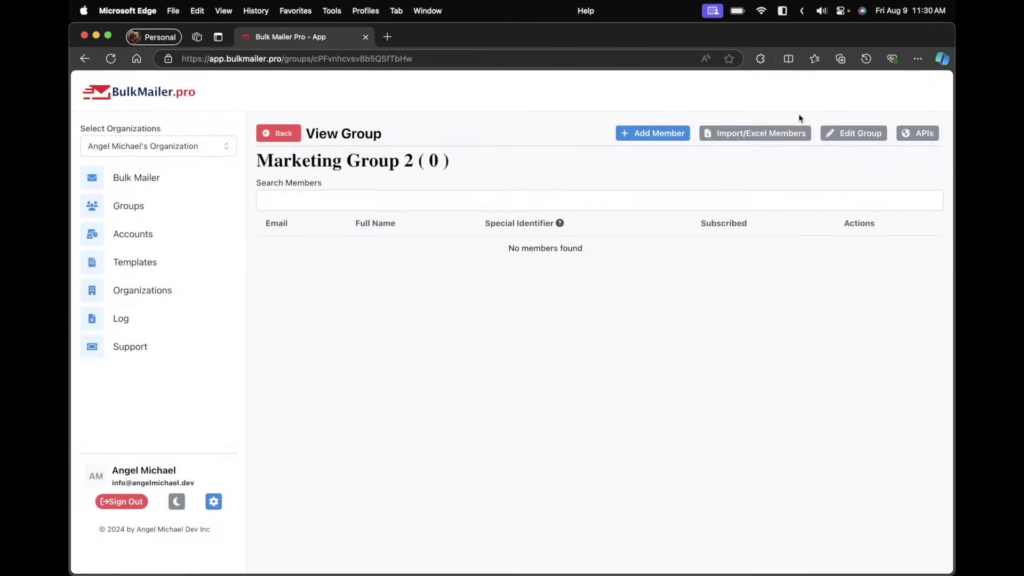
{"action": "left_click", "coordinate": [770, 130]}
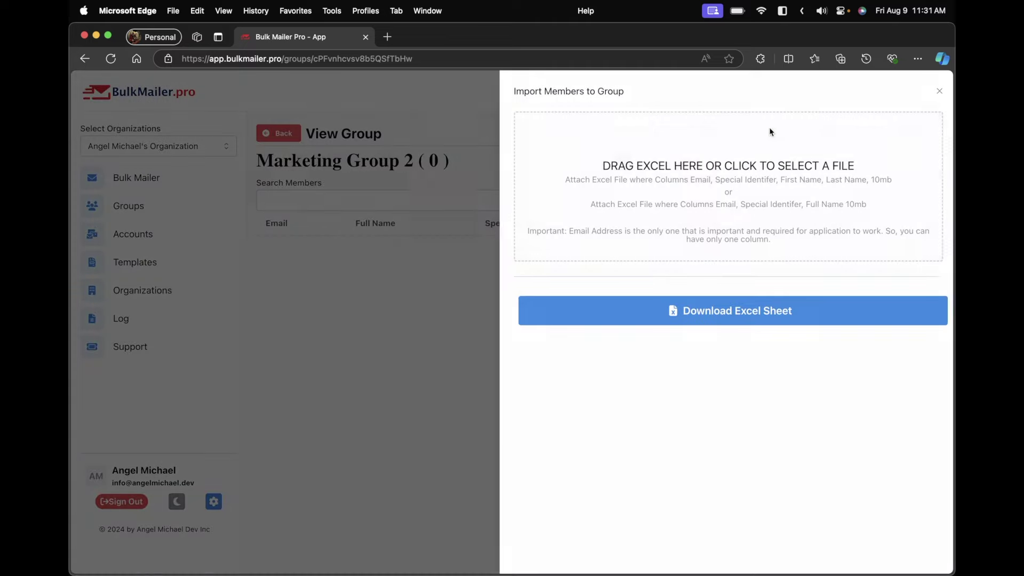
Import the member spreadsheet from the Desktop group imports folder, then return to Groups
{"action": "left_click", "coordinate": [722, 235]}
{"action": "left_click", "coordinate": [346, 269]}
{"action": "left_click", "coordinate": [363, 253]}
{"action": "left_click", "coordinate": [440, 333]}
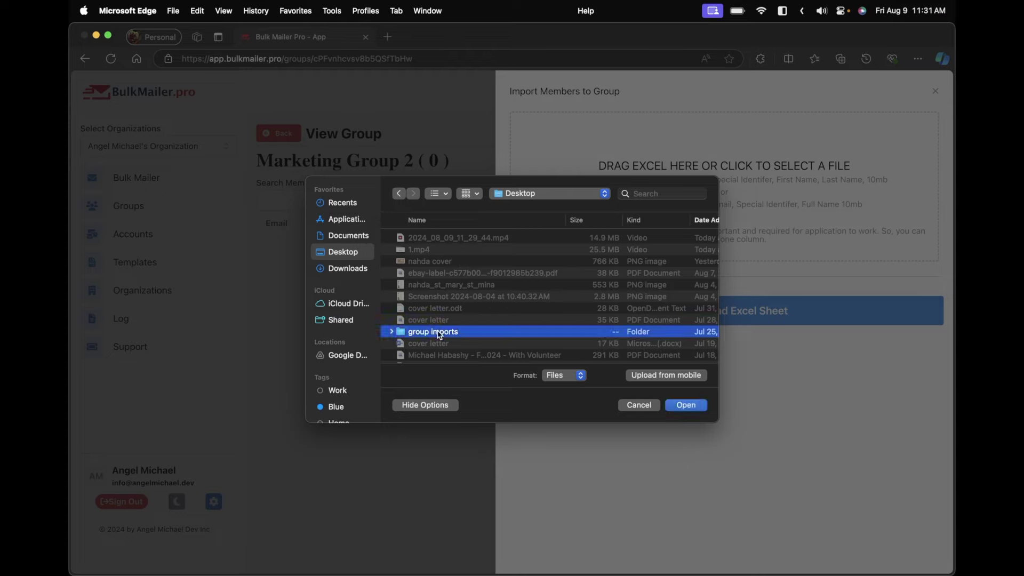
{"action": "double_click", "coordinate": [439, 333]}
{"action": "double_click", "coordinate": [439, 278]}
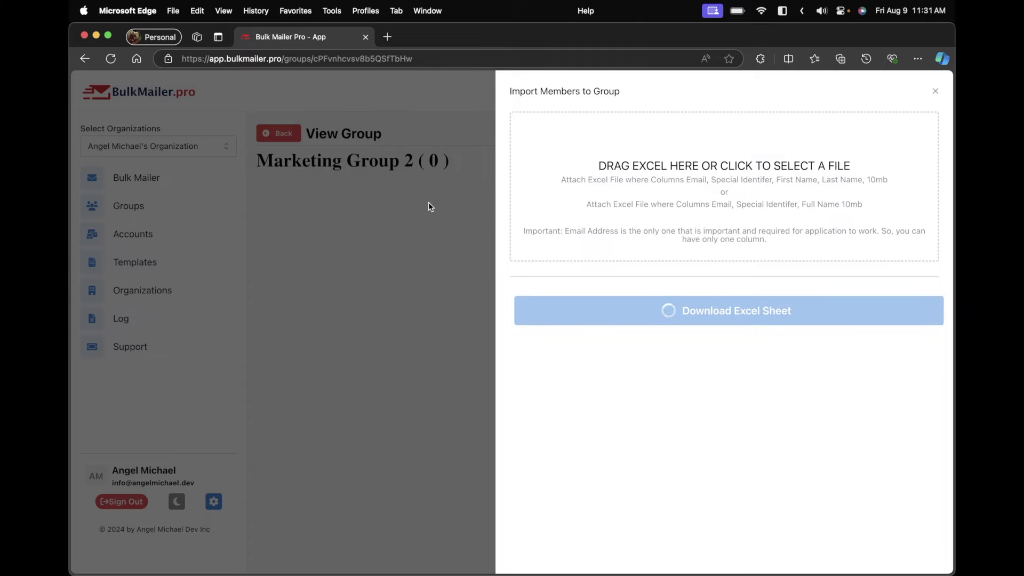
{"action": "scroll", "coordinate": [371, 270], "scroll_direction": "down", "scroll_amount": 20}
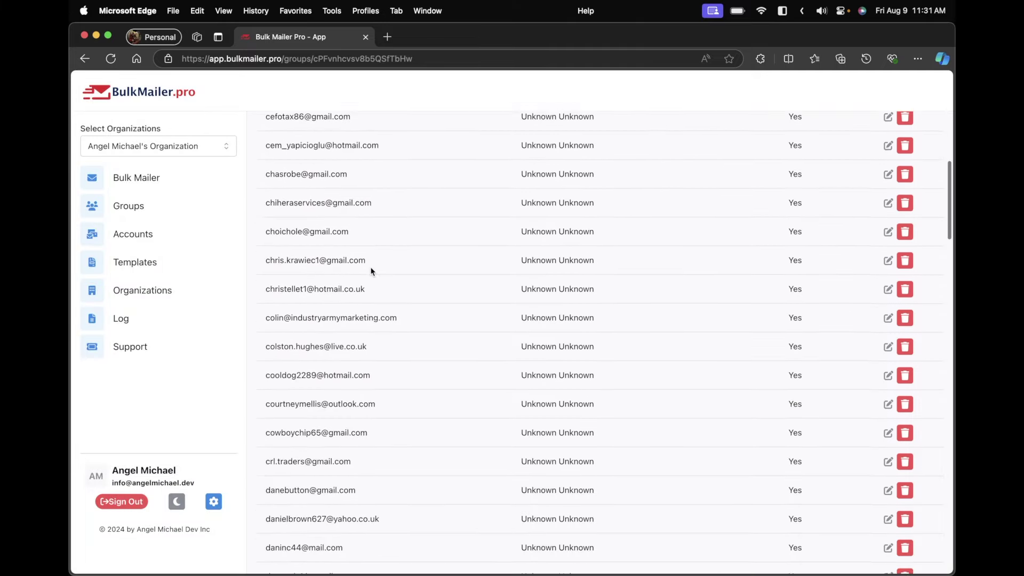
{"action": "scroll", "coordinate": [370, 267], "scroll_direction": "up", "scroll_amount": 20}
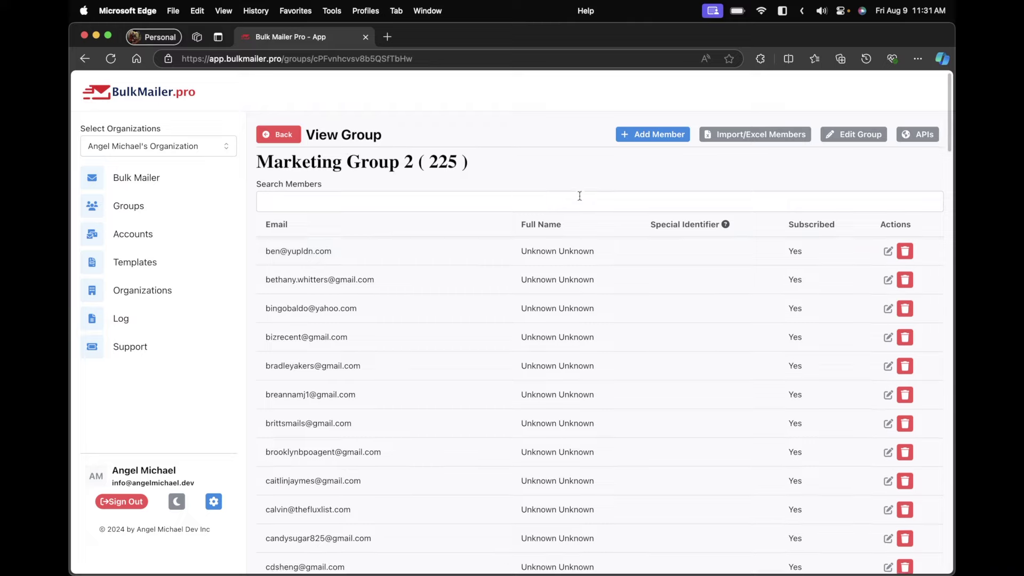
{"action": "left_click", "coordinate": [300, 132]}
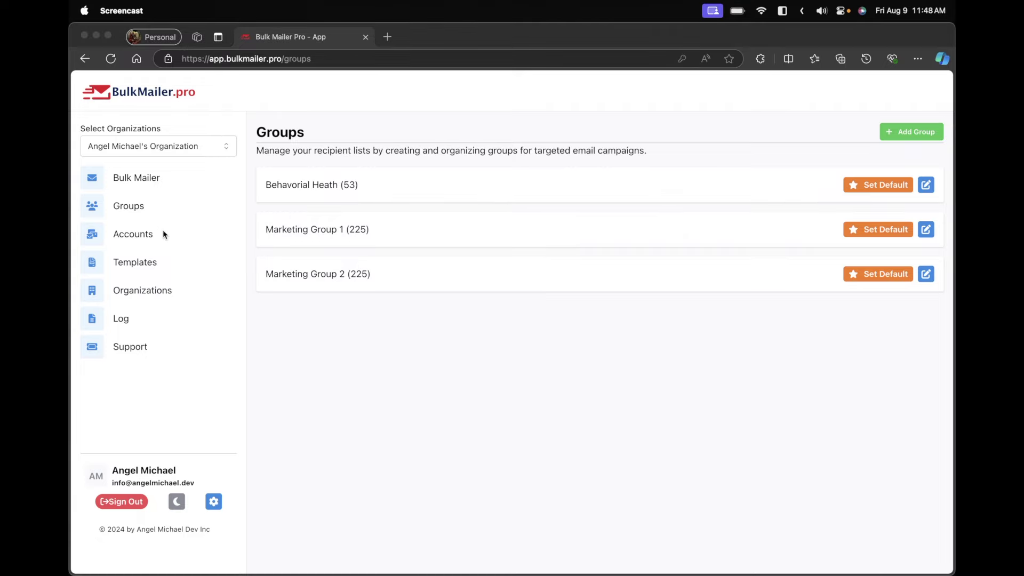
View the Accounts page, opening the new sending account form and closing it unsaved
{"action": "left_click", "coordinate": [143, 239]}
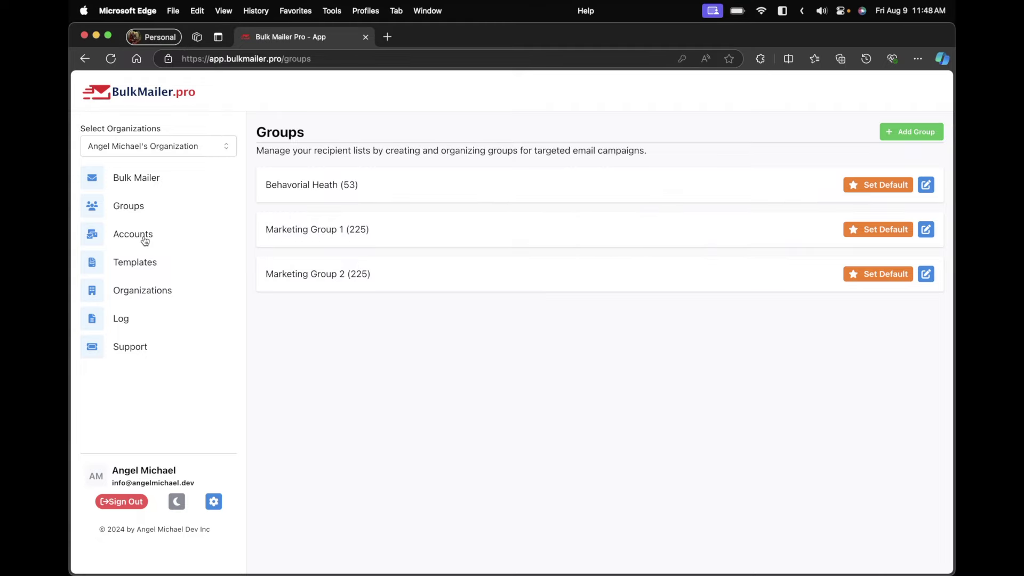
{"action": "left_click", "coordinate": [142, 238]}
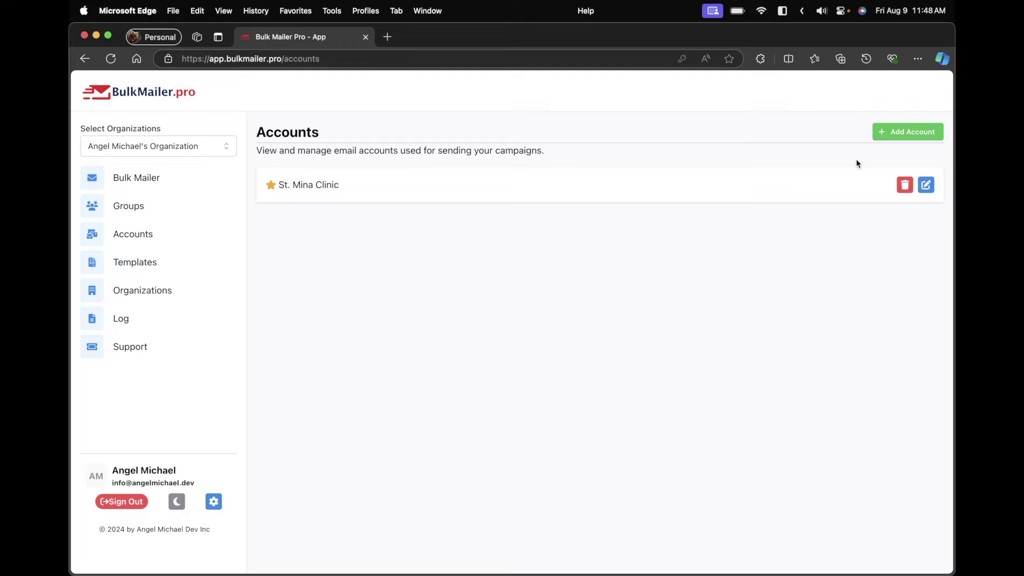
{"action": "left_click", "coordinate": [896, 137]}
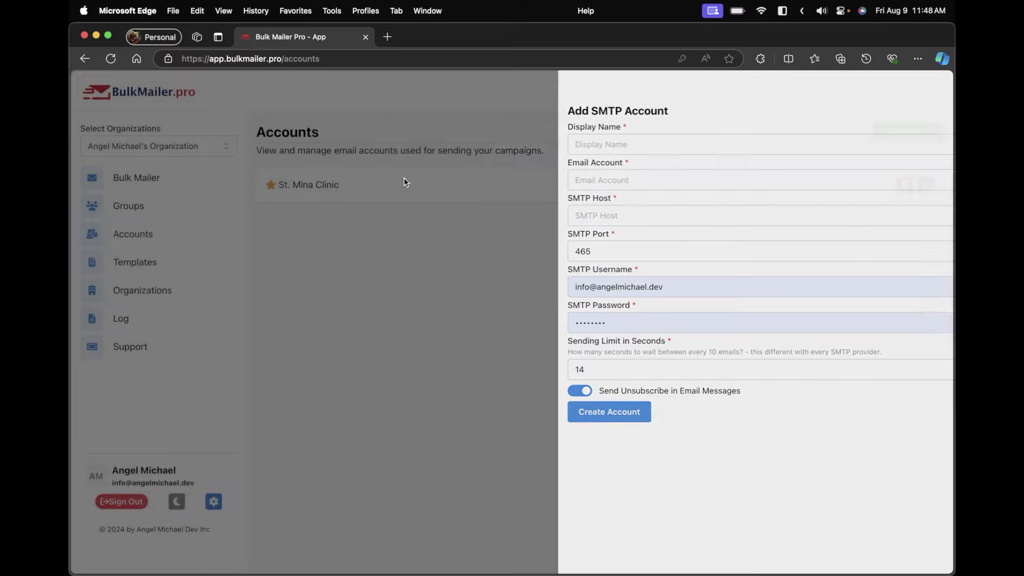
{"action": "left_click", "coordinate": [404, 178]}
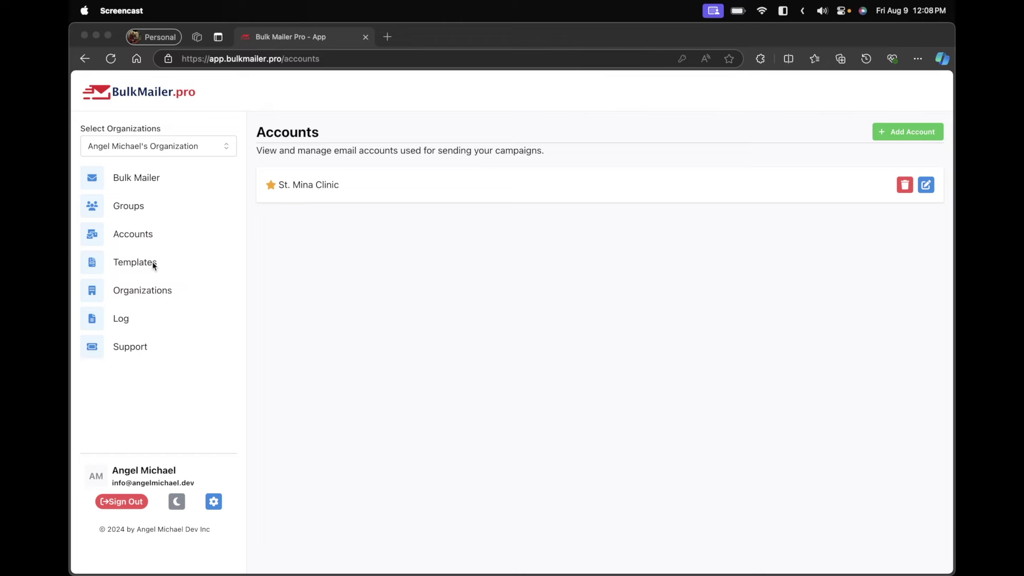
On the Templates page, duplicate the Bulkmailer Ad template and open the copy for editing
{"action": "left_click", "coordinate": [161, 260]}
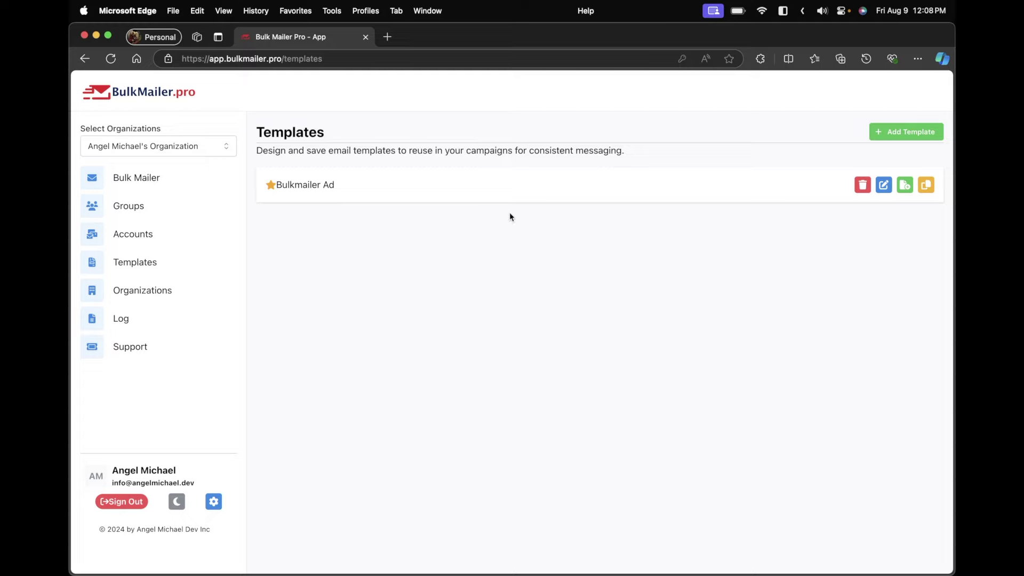
{"action": "left_click", "coordinate": [918, 131]}
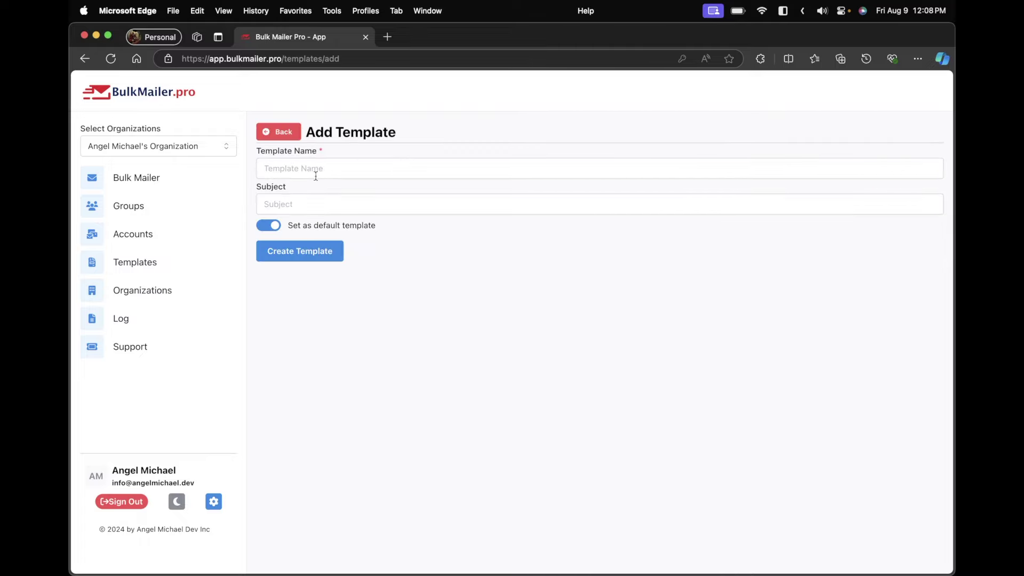
{"action": "left_click", "coordinate": [278, 131]}
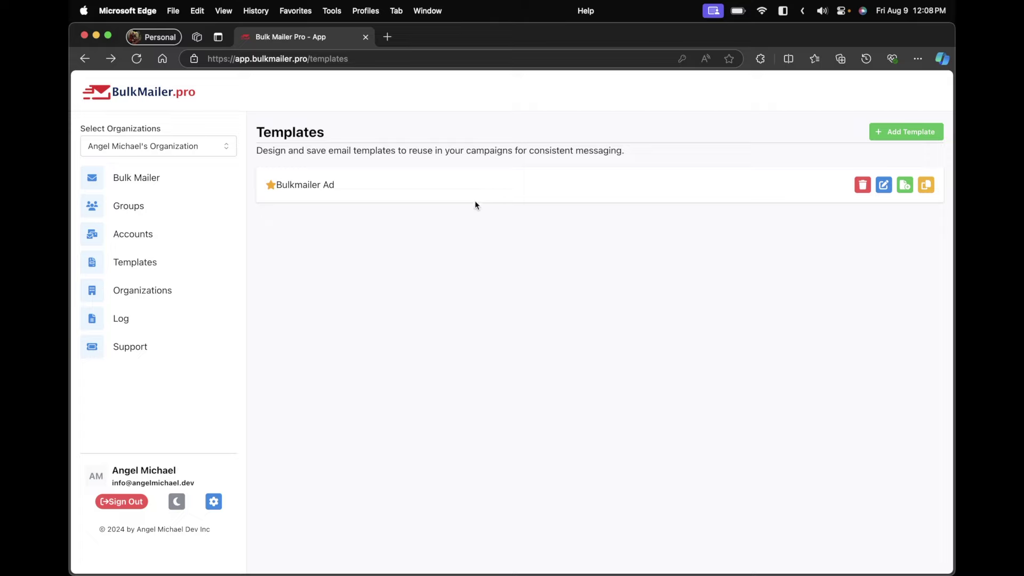
{"action": "left_click", "coordinate": [927, 189]}
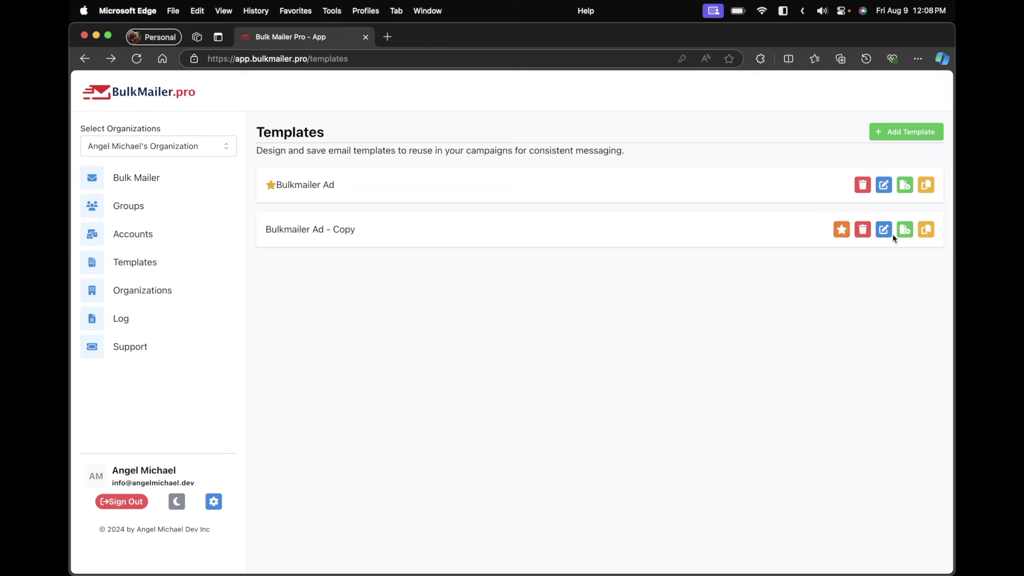
{"action": "left_click", "coordinate": [889, 232]}
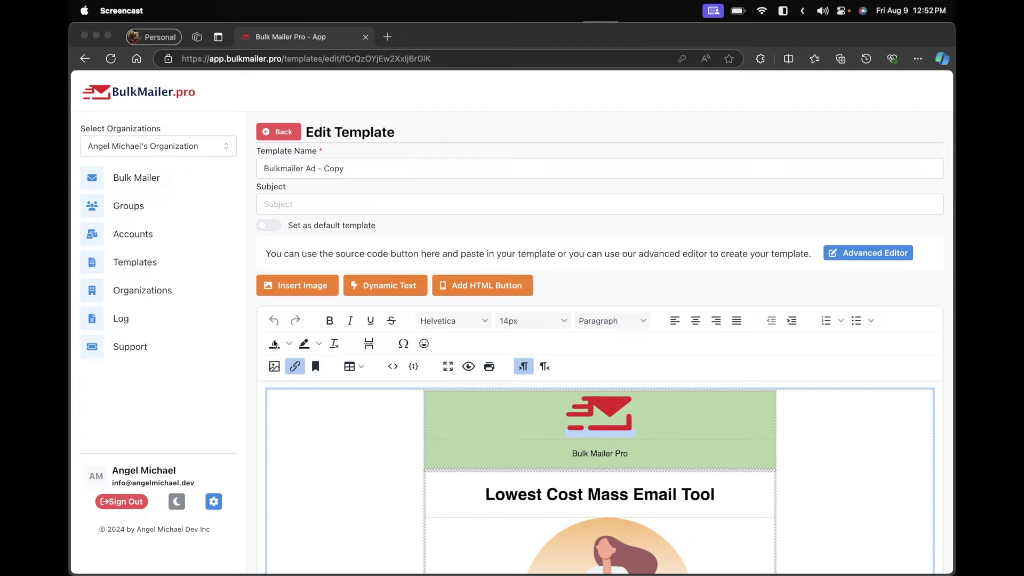
Inspect the copy's HTML source and dynamic text fields without changes, then go back to Templates
{"action": "scroll", "coordinate": [382, 435], "scroll_direction": "down", "scroll_amount": 10}
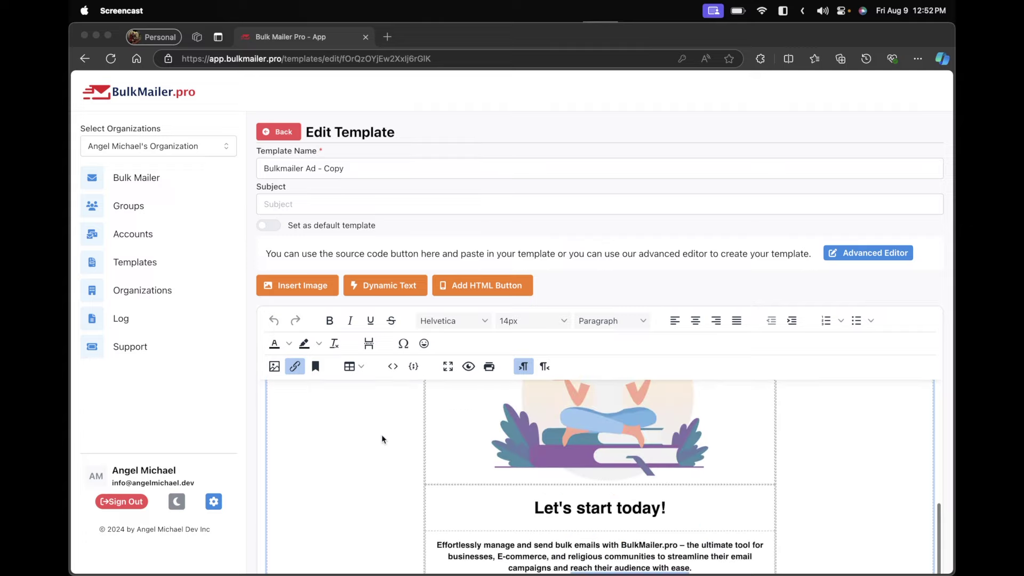
{"action": "scroll", "coordinate": [382, 434], "scroll_direction": "up", "scroll_amount": 10}
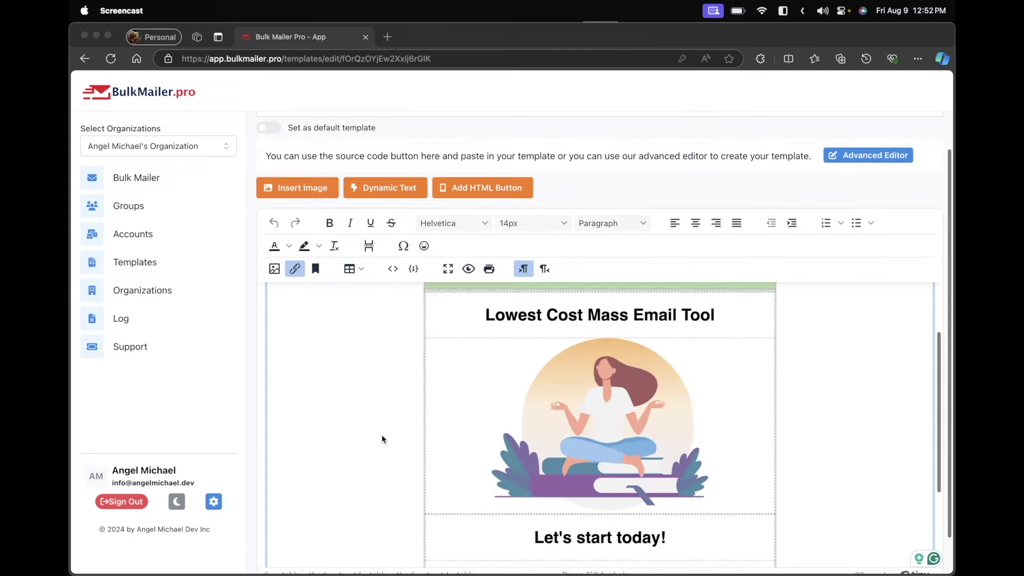
{"action": "scroll", "coordinate": [410, 380], "scroll_direction": "up", "scroll_amount": 3}
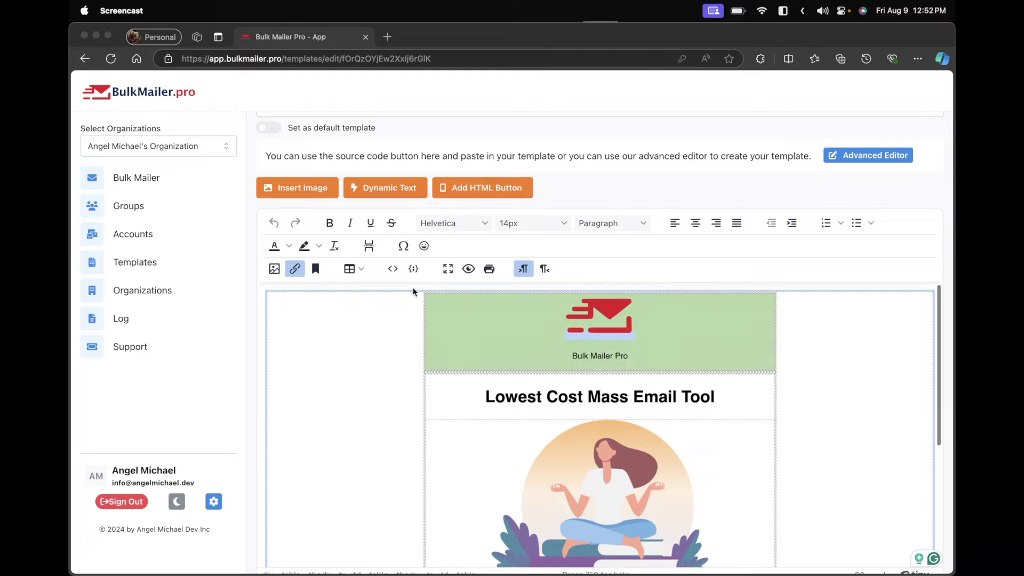
{"action": "left_click", "coordinate": [391, 270]}
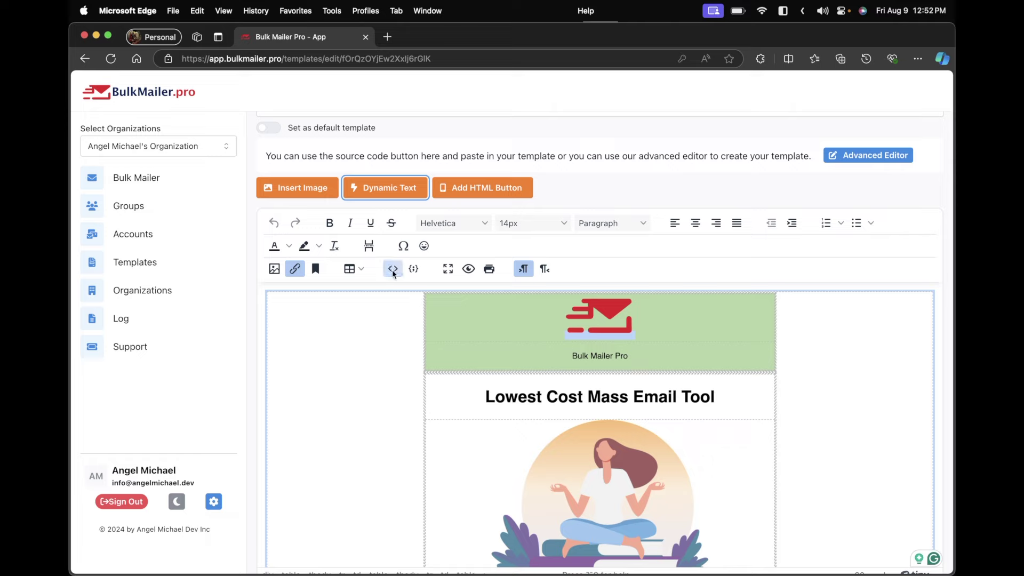
{"action": "left_click", "coordinate": [392, 269]}
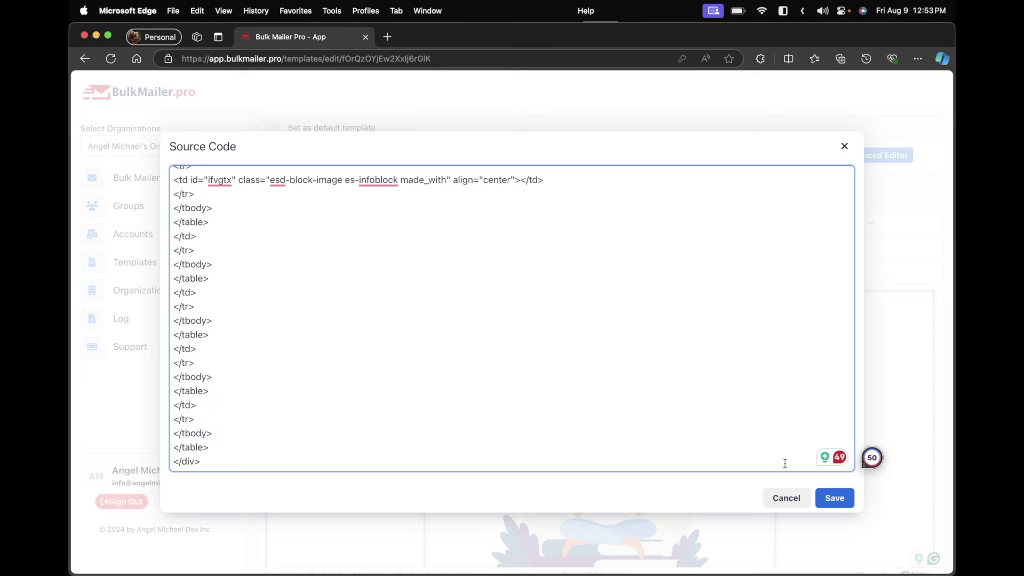
{"action": "left_click", "coordinate": [797, 499]}
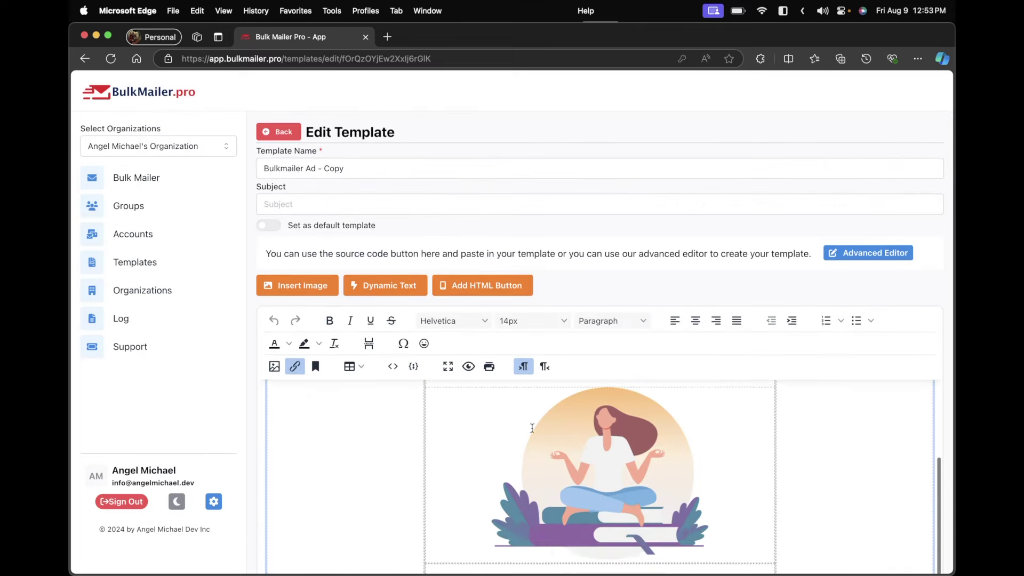
{"action": "left_click", "coordinate": [415, 294]}
{"action": "left_click", "coordinate": [569, 158]}
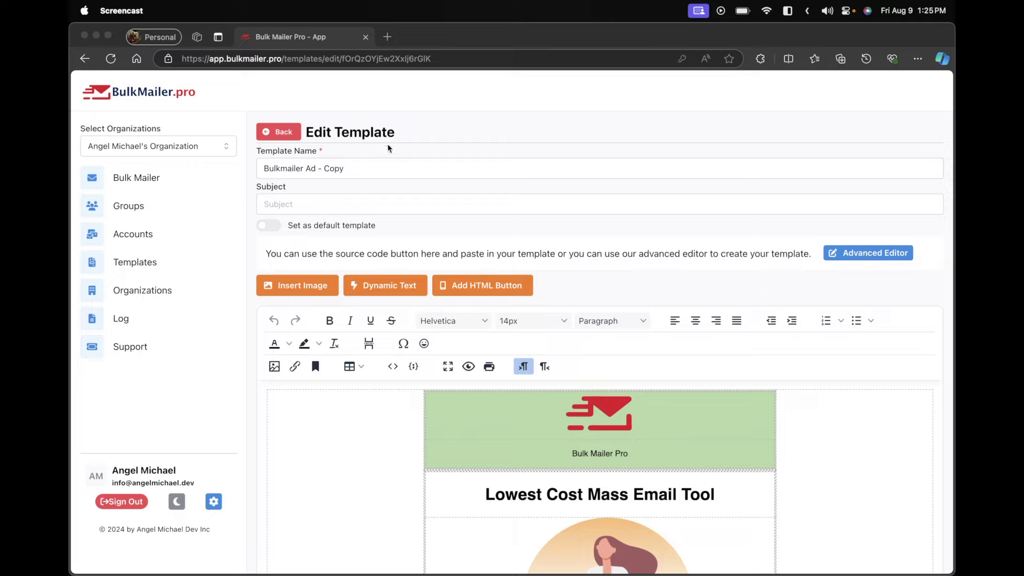
{"action": "left_click", "coordinate": [279, 130]}
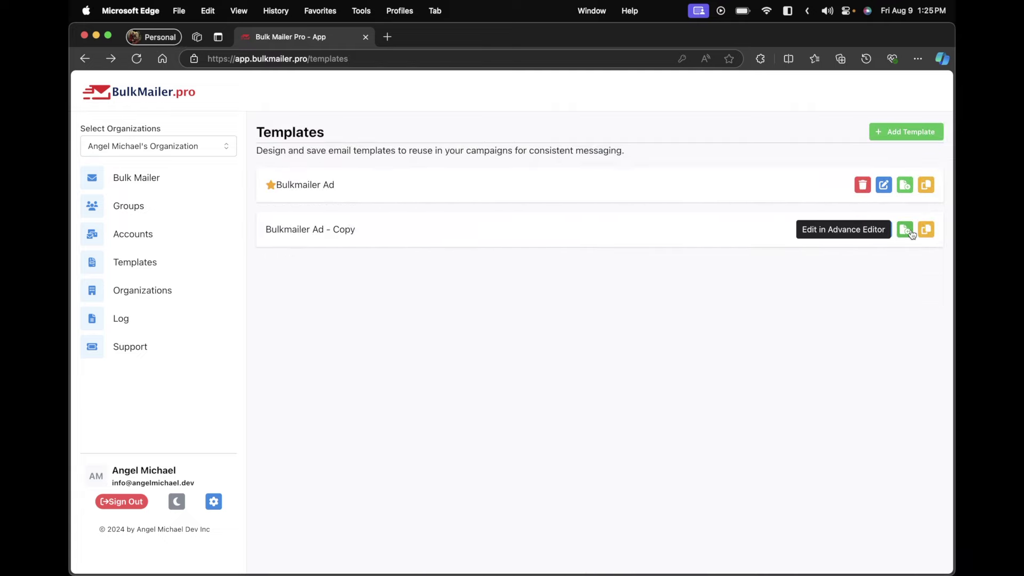
{"action": "left_click", "coordinate": [904, 229]}
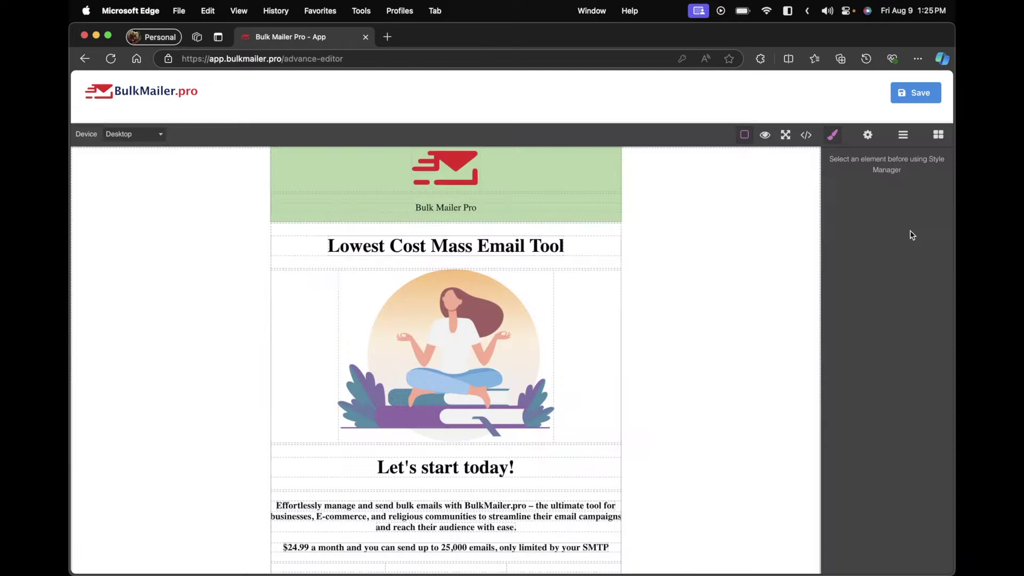
{"action": "left_click", "coordinate": [140, 135]}
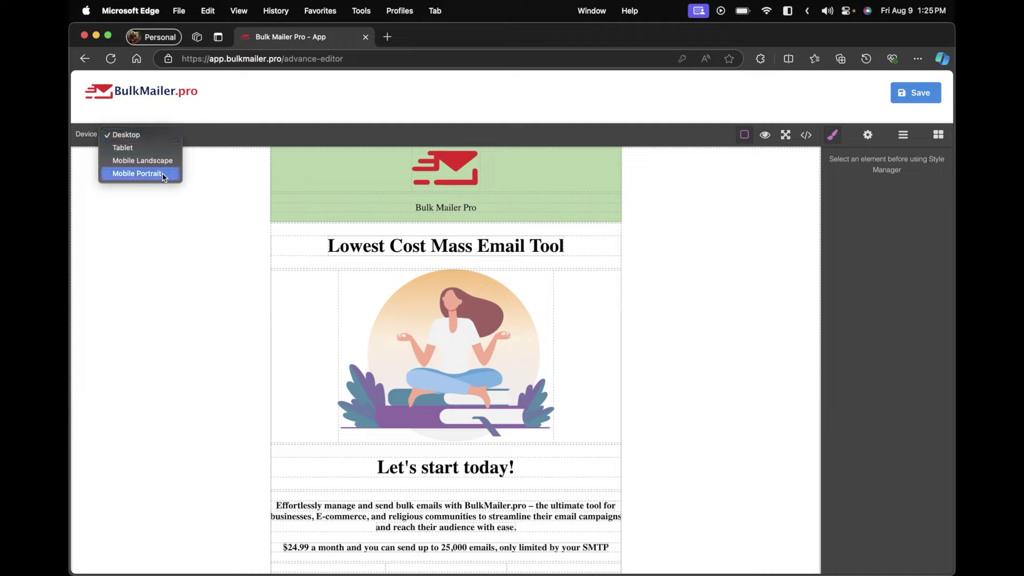
{"action": "left_click", "coordinate": [689, 187]}
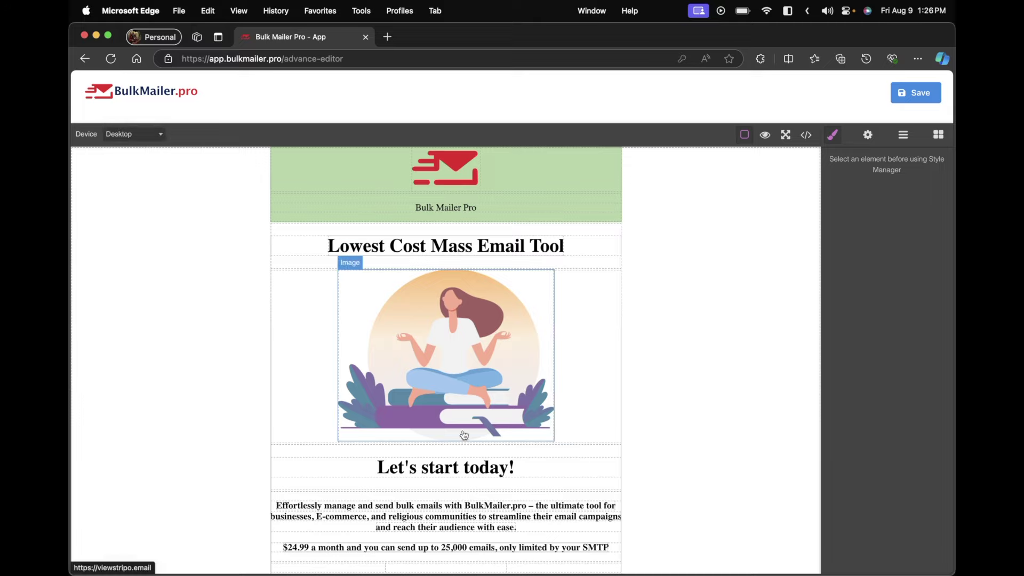
{"action": "left_click", "coordinate": [940, 137]}
{"action": "scroll", "coordinate": [942, 140], "scroll_direction": "down", "scroll_amount": 2}
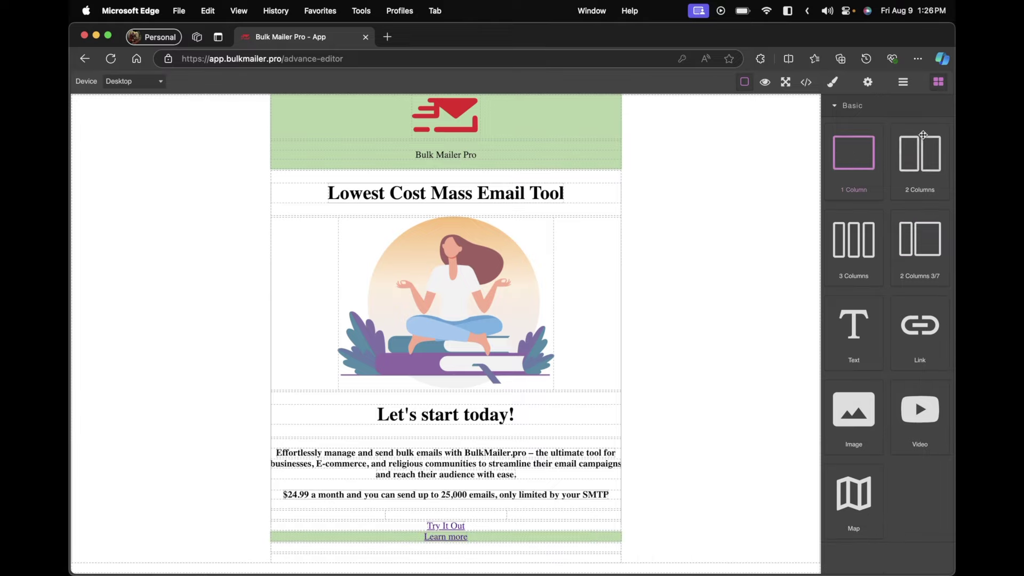
{"action": "left_click_drag", "start_coordinate": [868, 332], "coordinate": [505, 401]}
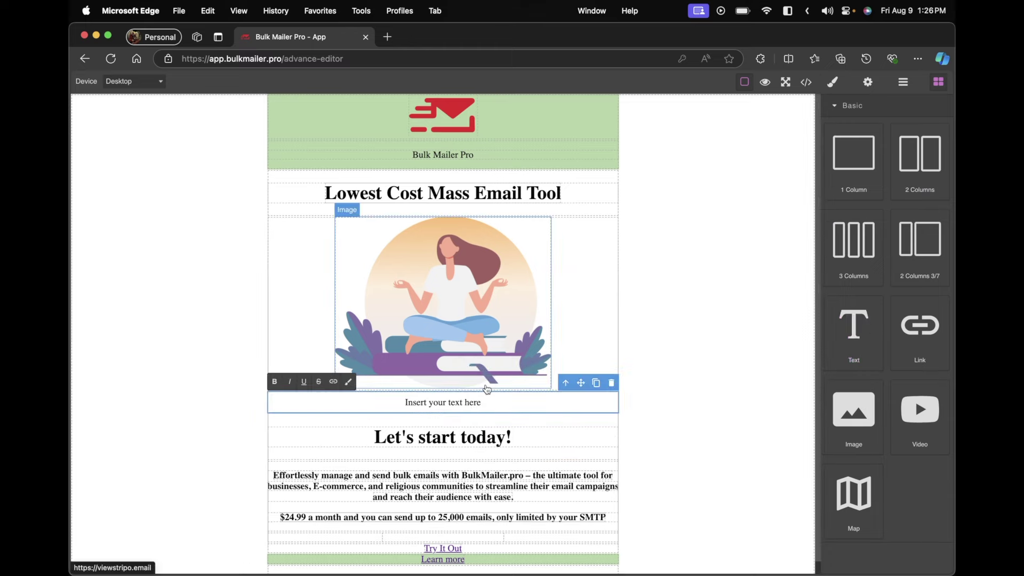
{"action": "left_click", "coordinate": [611, 382]}
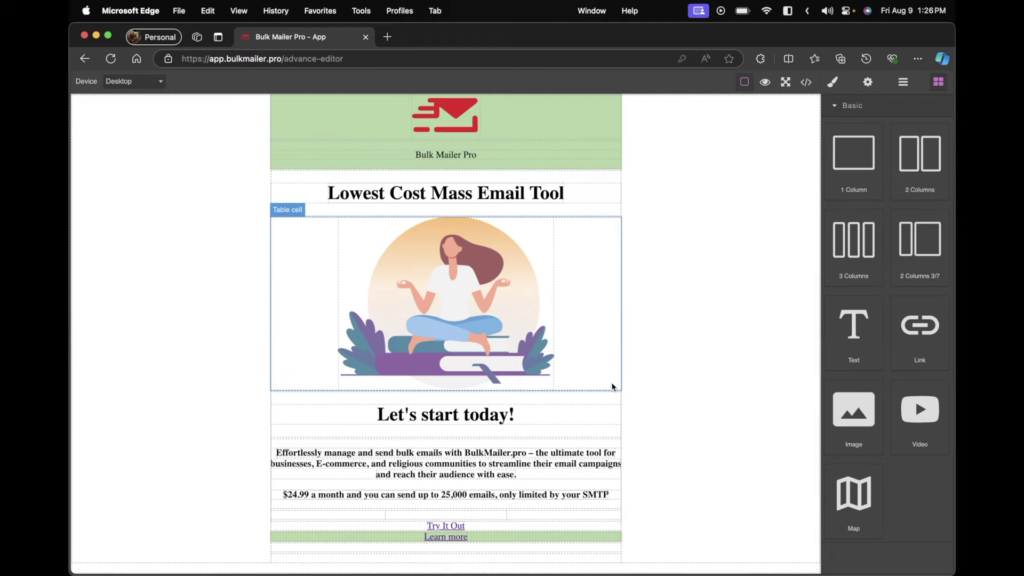
{"action": "scroll", "coordinate": [544, 336], "scroll_direction": "up", "scroll_amount": 2}
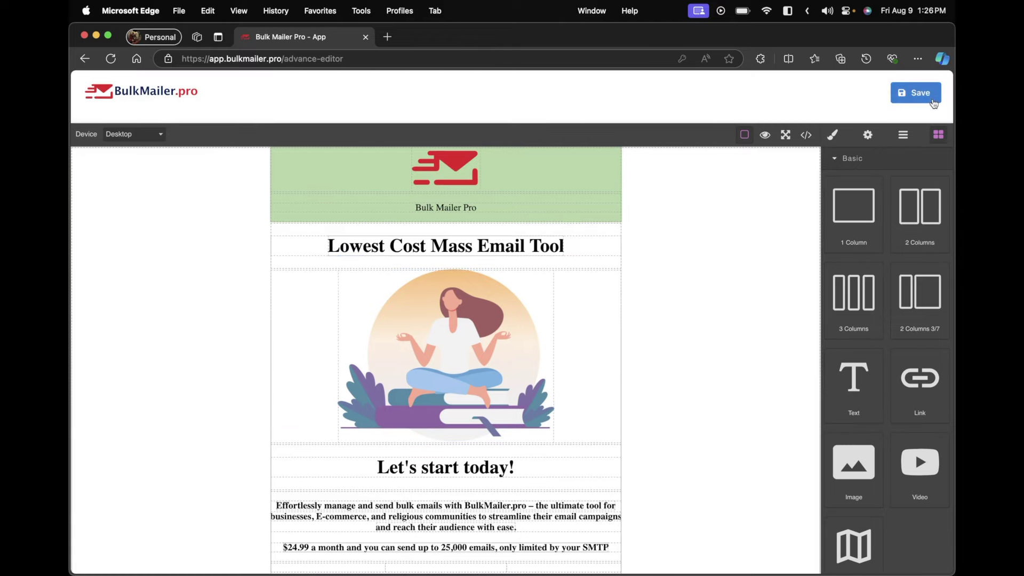
{"action": "left_click", "coordinate": [930, 99]}
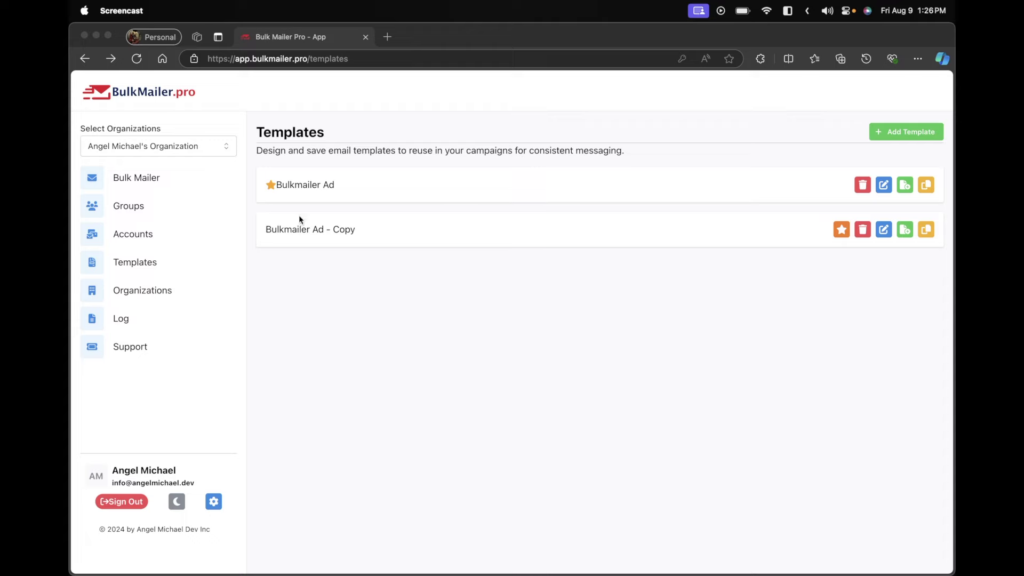
View the Organizations page and its organization list, keeping the current organization selected
{"action": "left_click", "coordinate": [167, 290]}
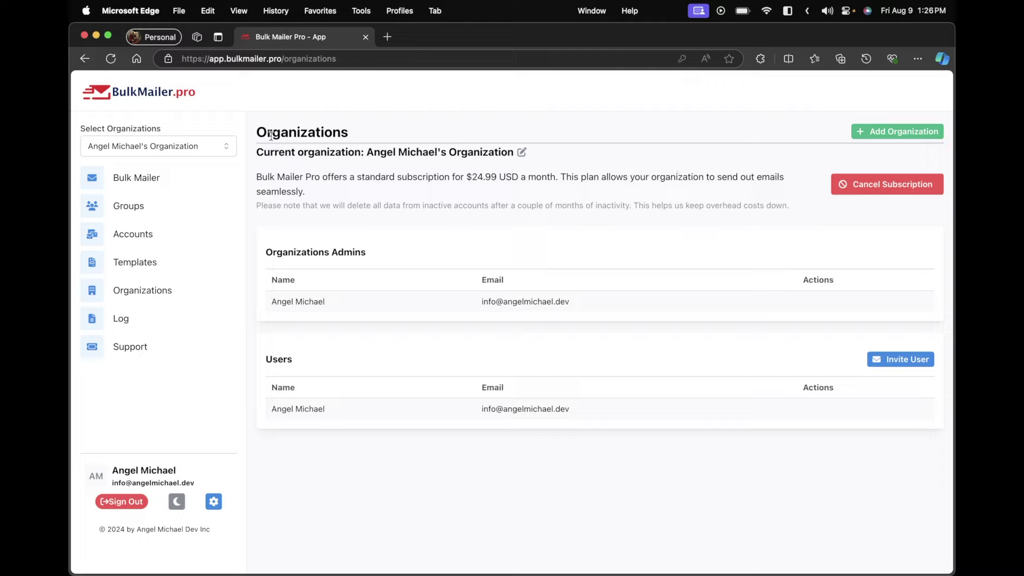
{"action": "left_click", "coordinate": [126, 151]}
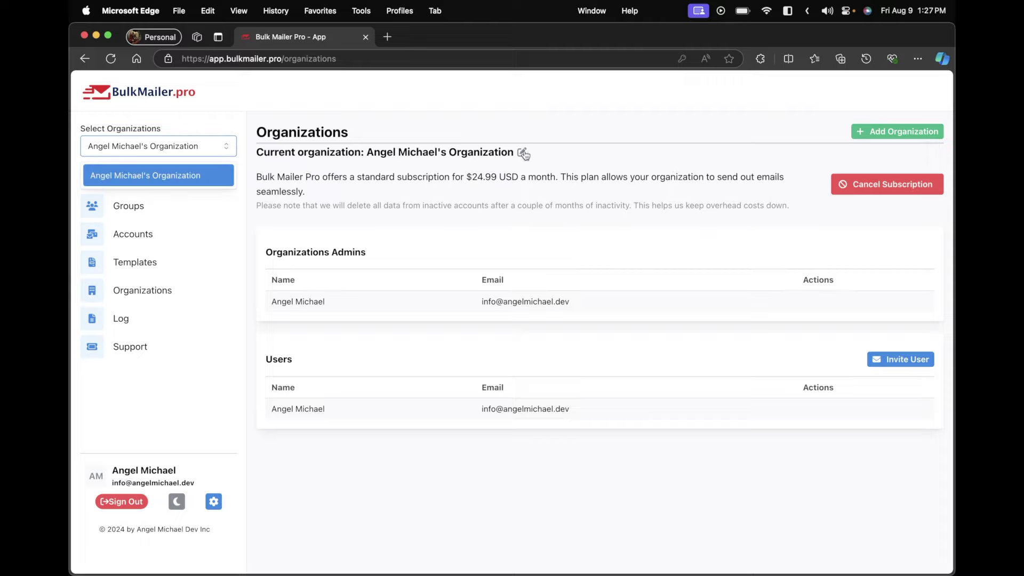
{"action": "left_click", "coordinate": [515, 195]}
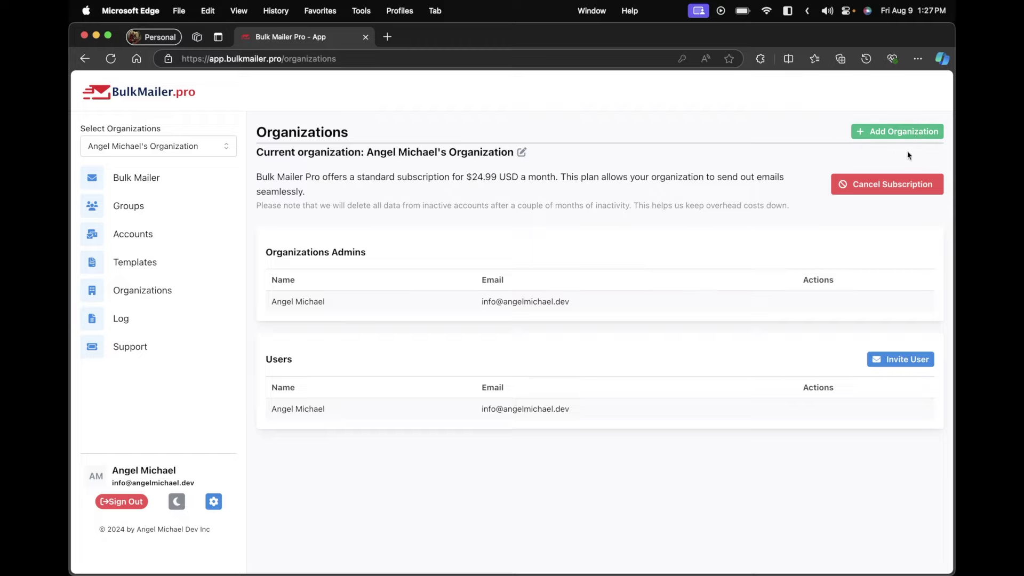
Add a new organization named 'Demo'
{"action": "left_click", "coordinate": [900, 133]}
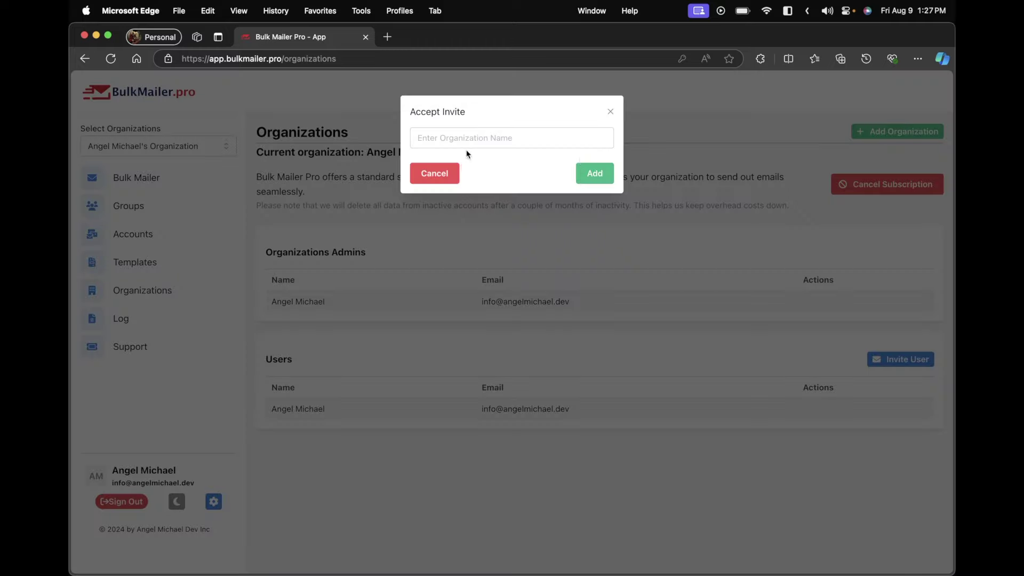
{"action": "left_click", "coordinate": [510, 128]}
{"action": "type", "text": "Demo"}
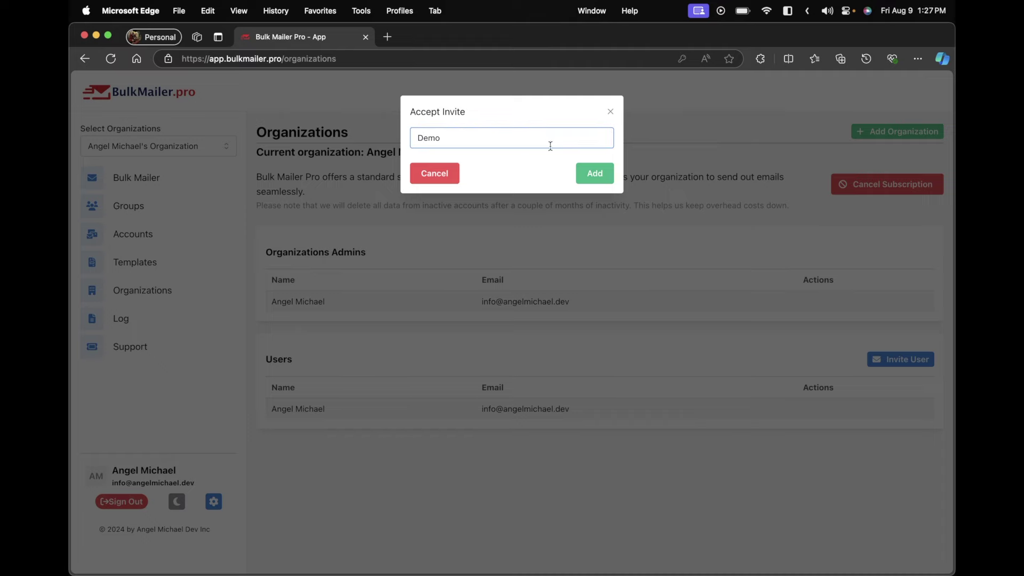
{"action": "left_click", "coordinate": [597, 174]}
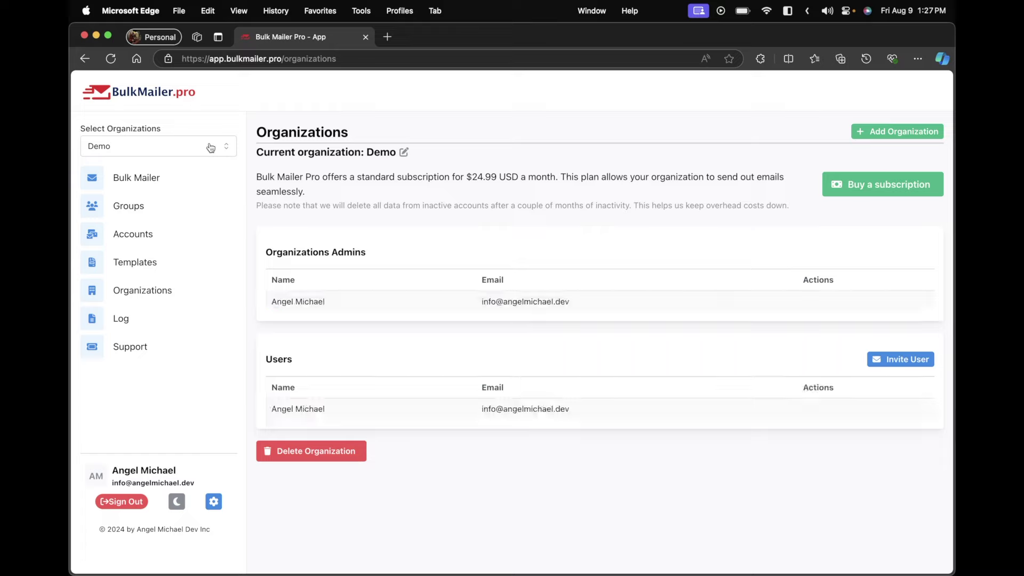
Switch the current organization back to the user's original organization
{"action": "left_click", "coordinate": [216, 148]}
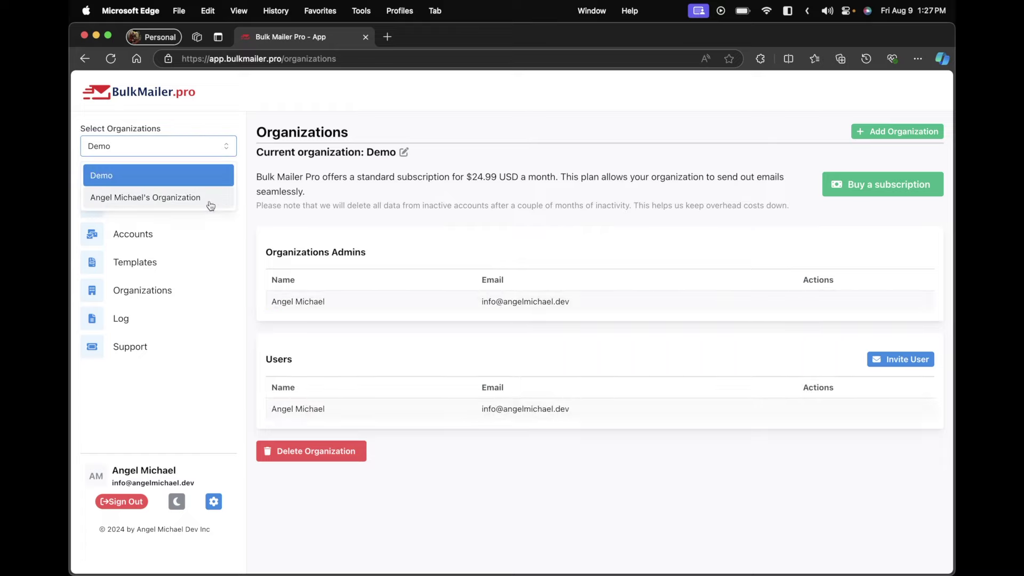
{"action": "left_click", "coordinate": [209, 203]}
{"action": "left_click", "coordinate": [211, 140]}
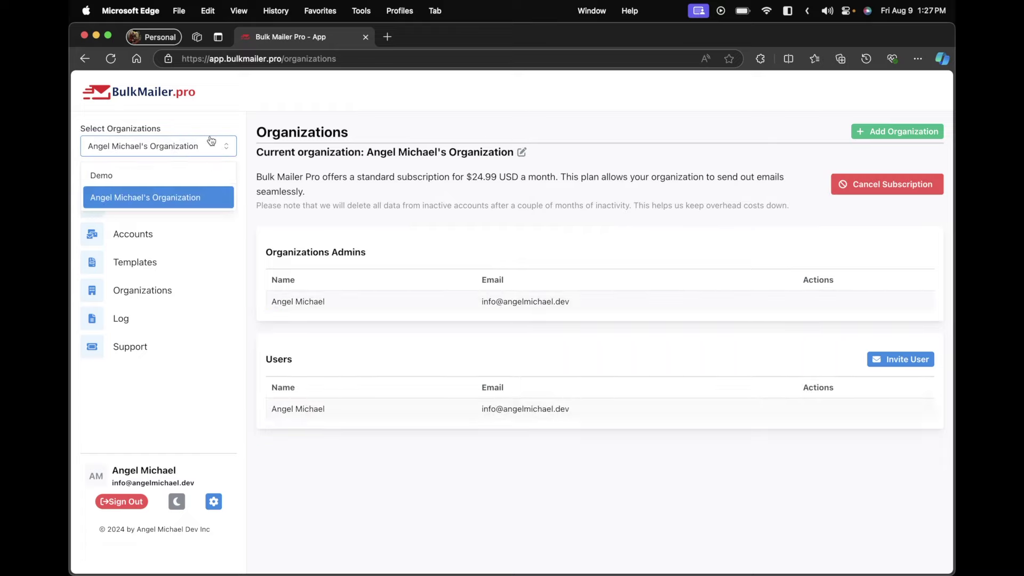
{"action": "left_click", "coordinate": [203, 174]}
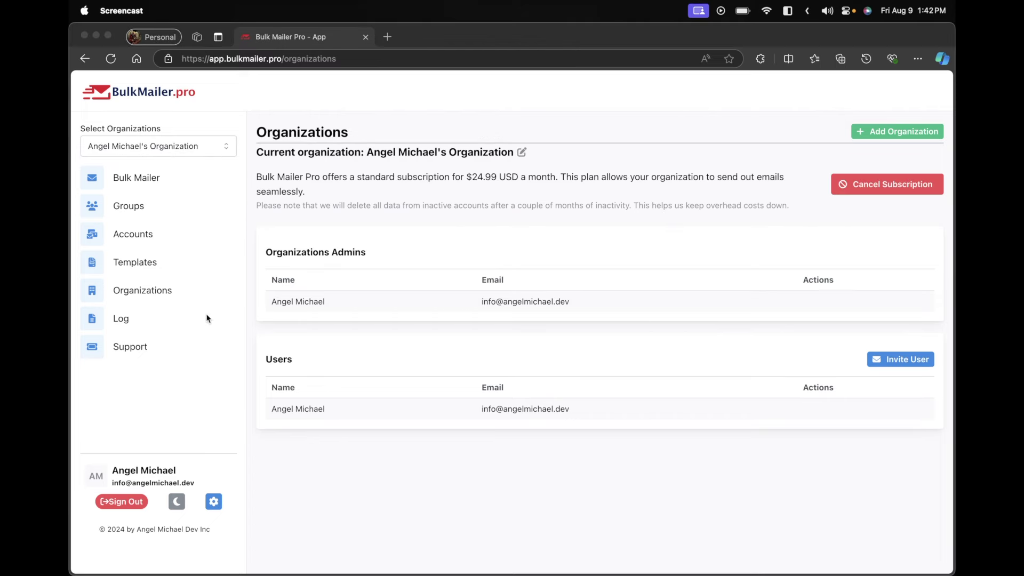
Go to the Bulk Mailer page and scroll down to the recipient settings
{"action": "left_click", "coordinate": [133, 347]}
{"action": "left_click", "coordinate": [132, 348]}
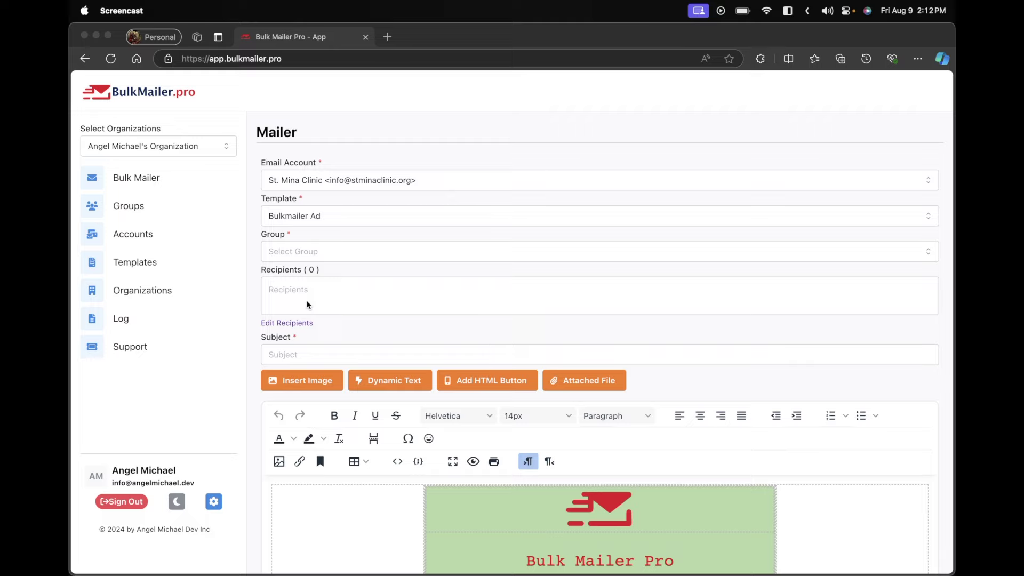
{"action": "scroll", "coordinate": [307, 305], "scroll_direction": "down", "scroll_amount": 2}
{"action": "scroll", "coordinate": [327, 202], "scroll_direction": "up", "scroll_amount": 2}
{"action": "scroll", "coordinate": [320, 303], "scroll_direction": "down", "scroll_amount": 1}
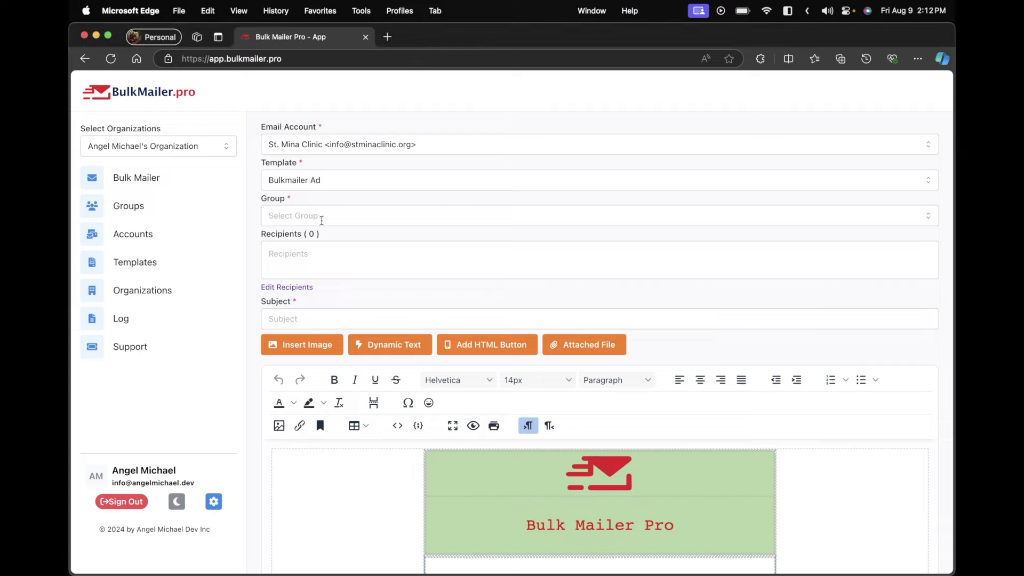
Target Marketing Group 1 and Marketing Group 2 as recipient groups, totalling 450 recipients
{"action": "left_click", "coordinate": [321, 220]}
{"action": "left_click", "coordinate": [327, 273]}
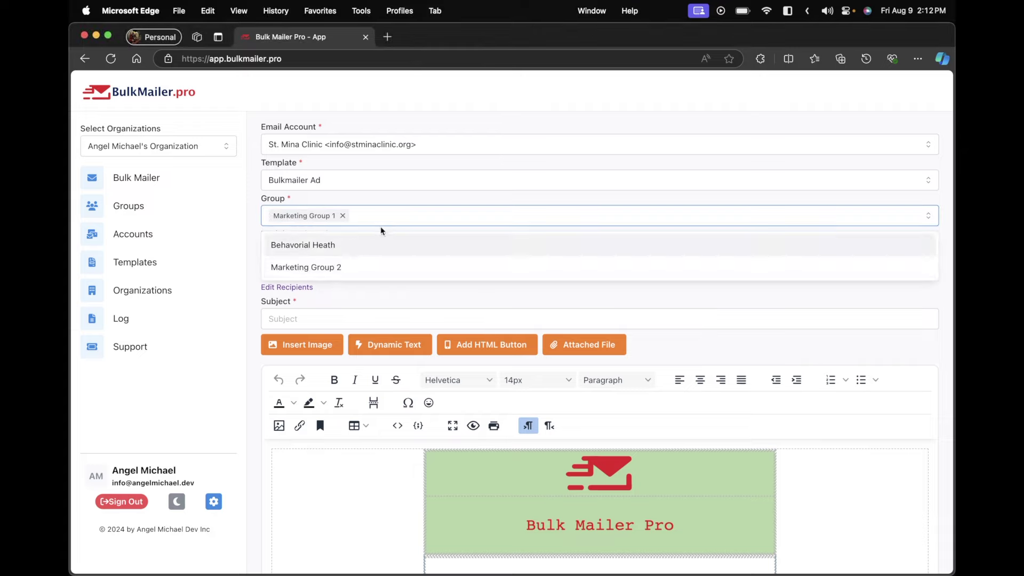
{"action": "left_click", "coordinate": [395, 267]}
{"action": "left_click", "coordinate": [392, 304]}
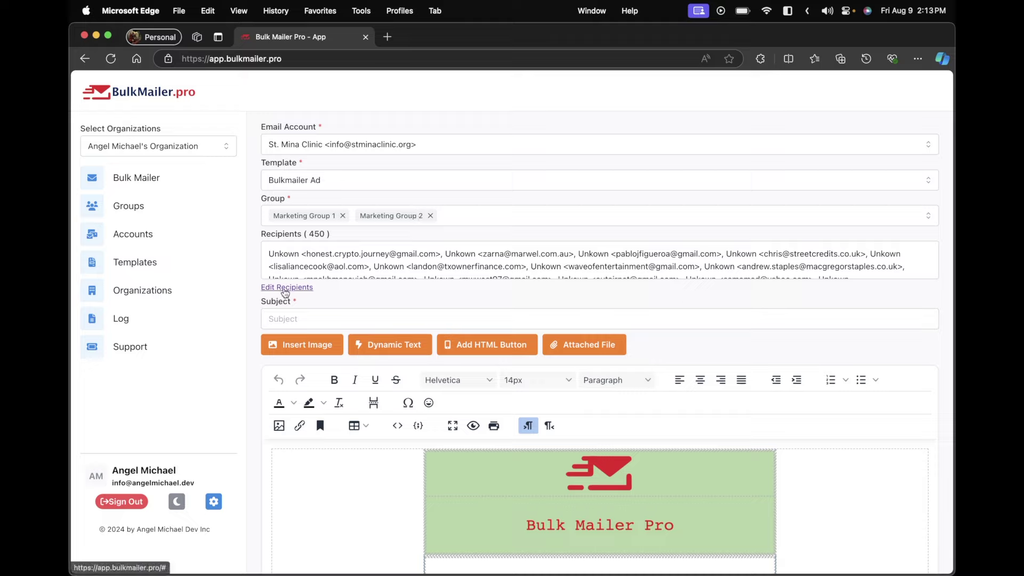
{"action": "left_click", "coordinate": [285, 288]}
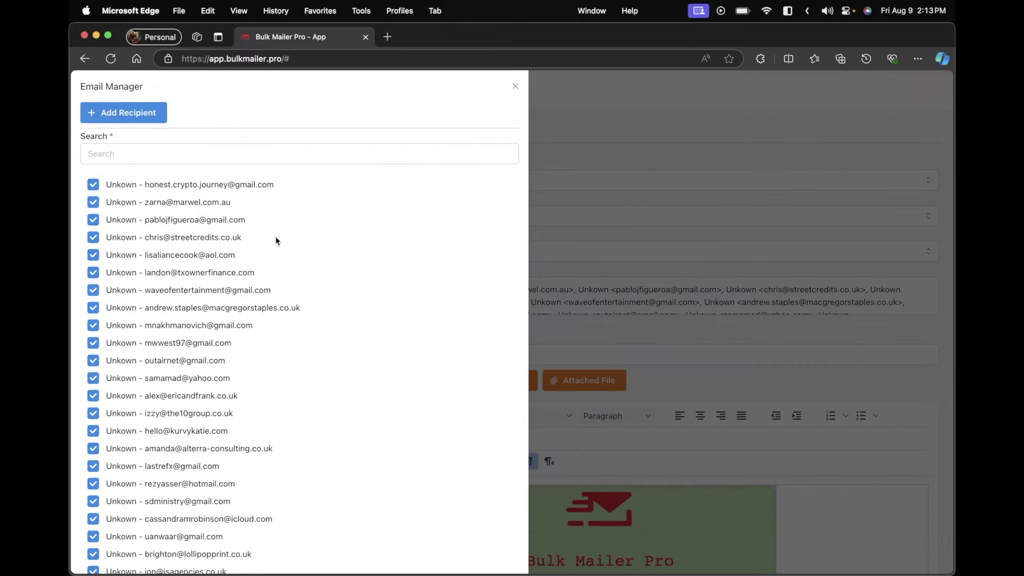
{"action": "scroll", "coordinate": [275, 240], "scroll_direction": "down", "scroll_amount": 5}
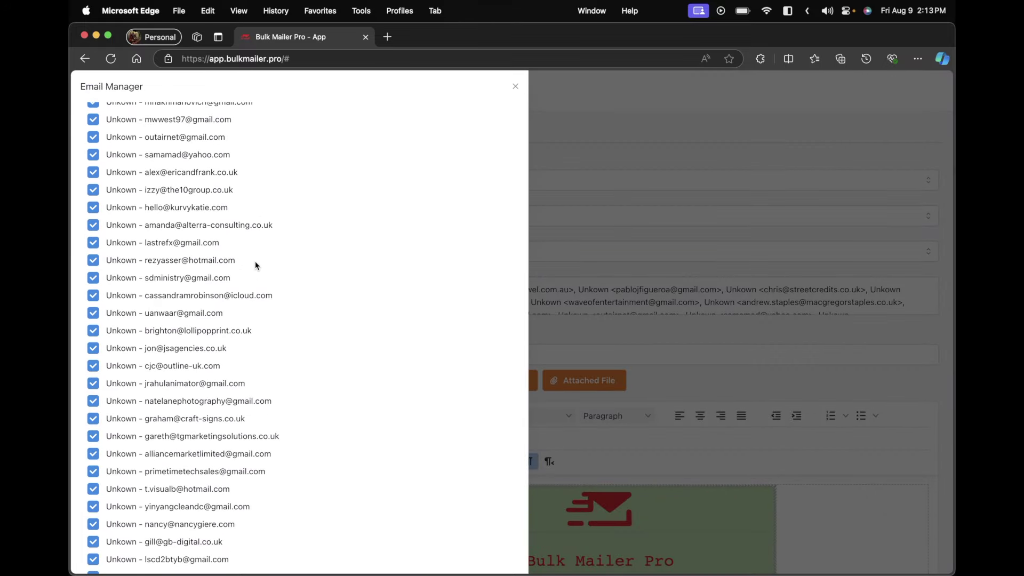
{"action": "scroll", "coordinate": [255, 260], "scroll_direction": "up", "scroll_amount": 5}
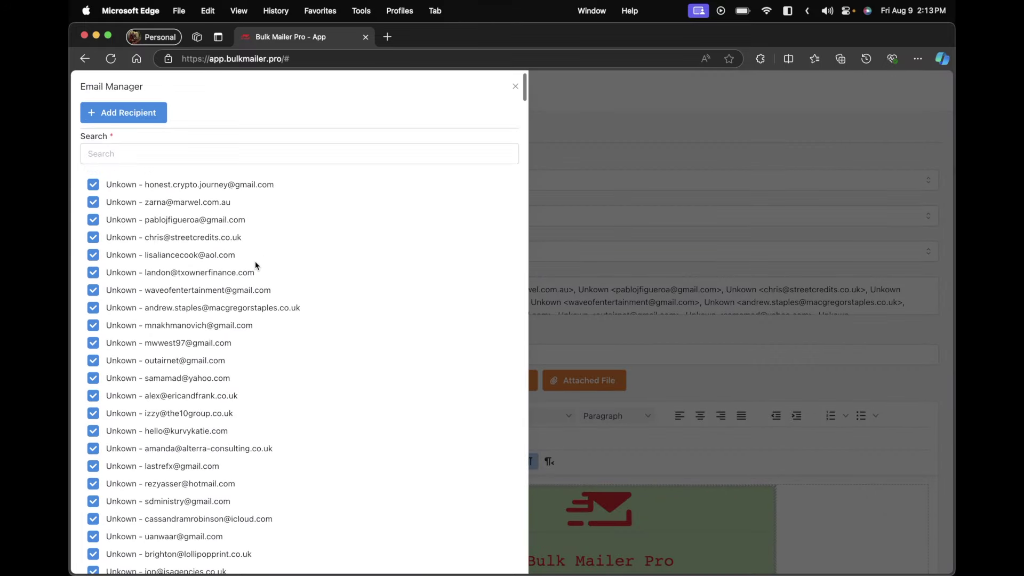
{"action": "left_click", "coordinate": [513, 88]}
{"action": "scroll", "coordinate": [517, 328], "scroll_direction": "down", "scroll_amount": 1}
{"action": "scroll", "coordinate": [517, 332], "scroll_direction": "down", "scroll_amount": 3}
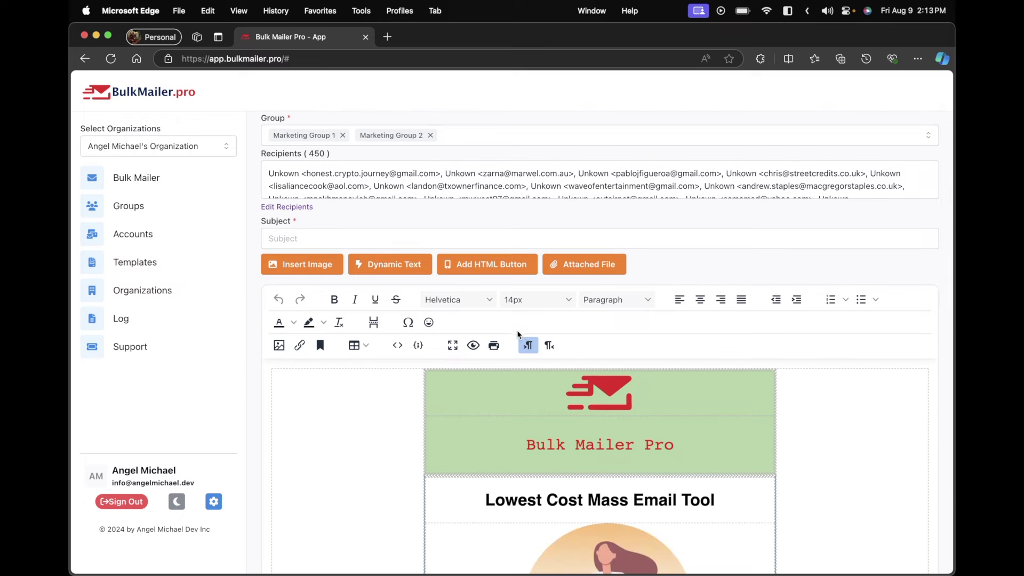
Enter 'Test' as the email subject
{"action": "left_click", "coordinate": [465, 240]}
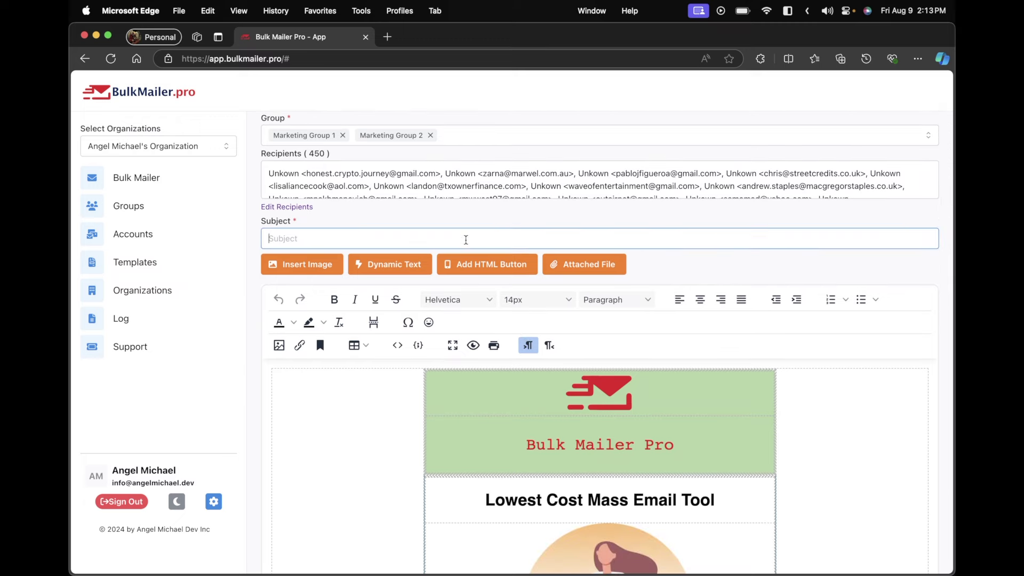
{"action": "type", "text": "Test"}
{"action": "scroll", "coordinate": [444, 381], "scroll_direction": "down", "scroll_amount": 5}
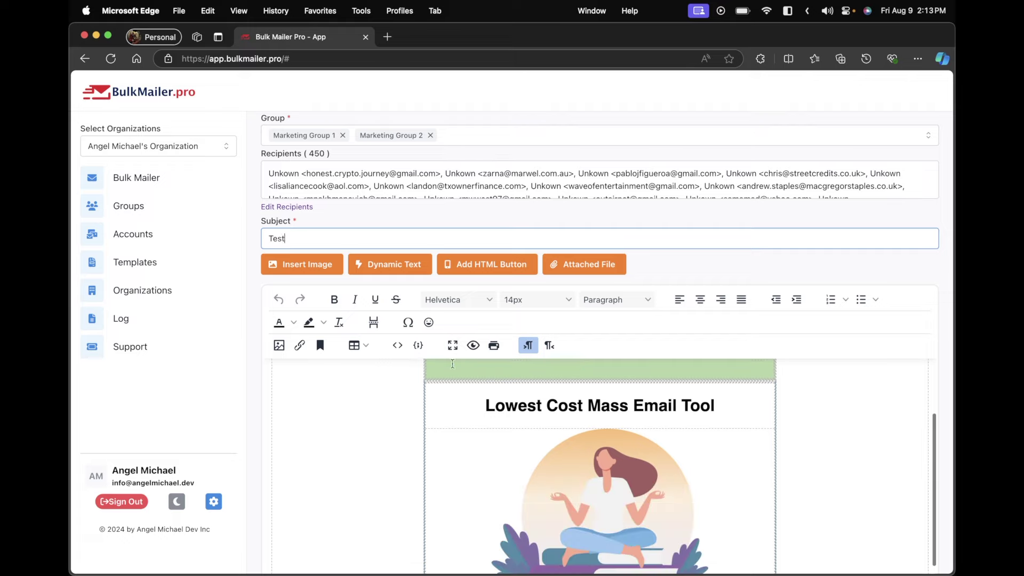
{"action": "scroll", "coordinate": [531, 333], "scroll_direction": "down", "scroll_amount": 8}
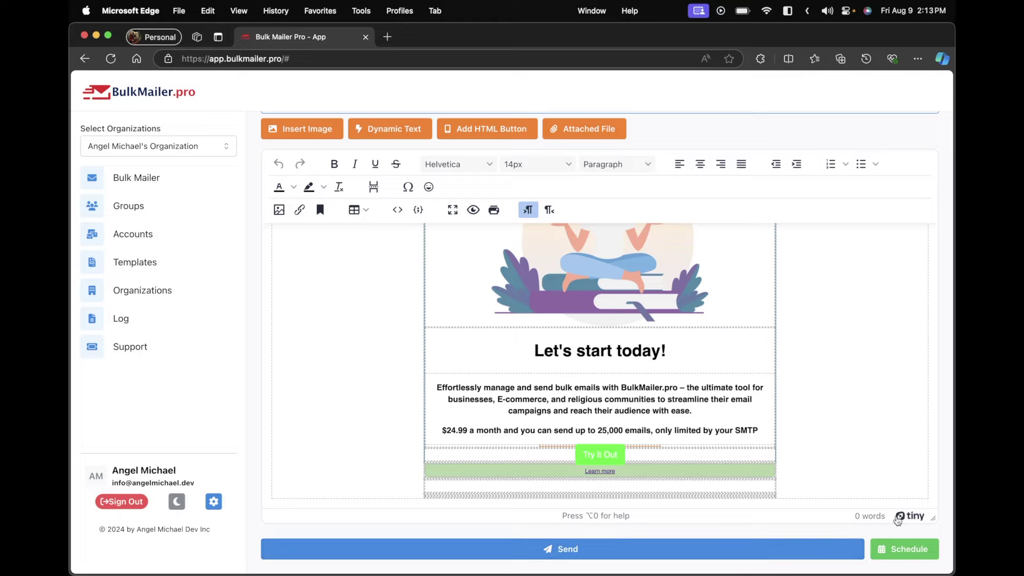
Schedule the email to send on August 13, 2024 at 10:00 AM
{"action": "left_click", "coordinate": [905, 549]}
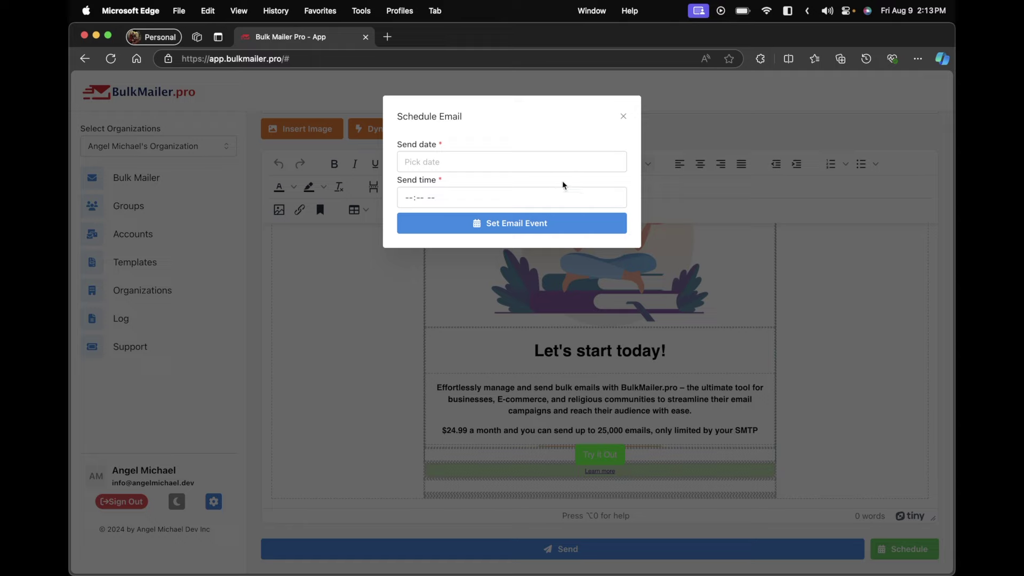
{"action": "left_click", "coordinate": [567, 169]}
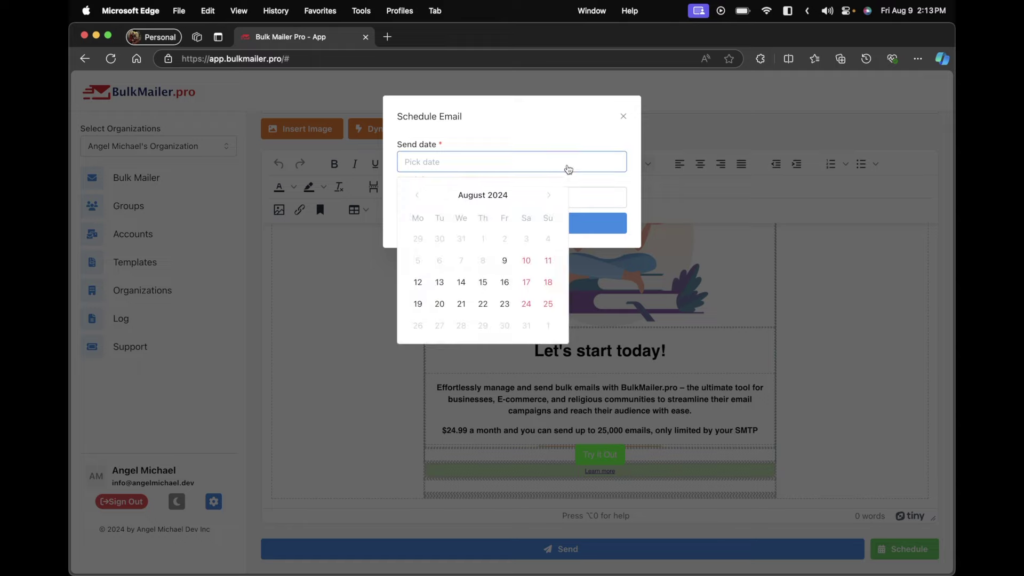
{"action": "left_click", "coordinate": [438, 282]}
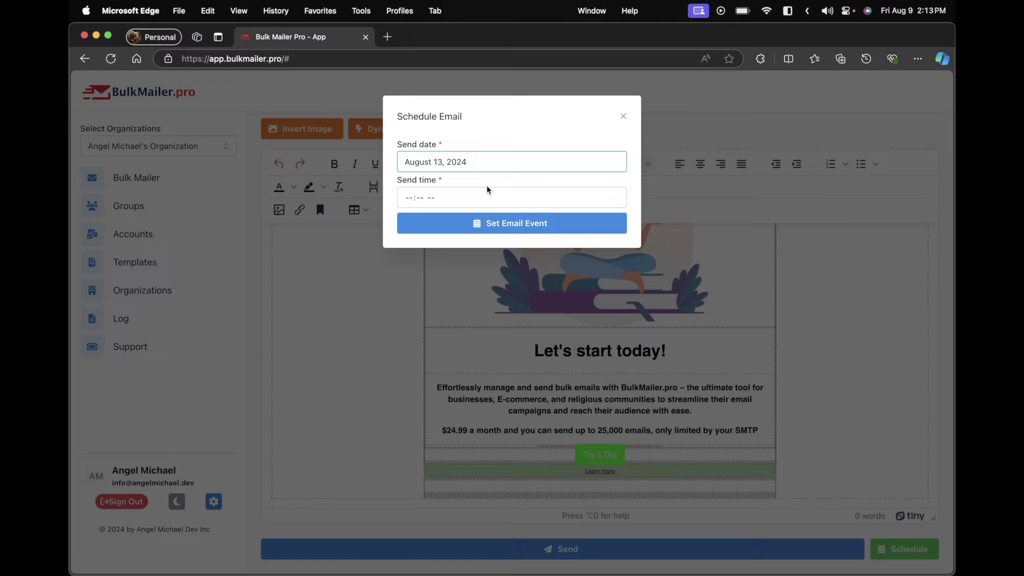
{"action": "left_click", "coordinate": [481, 196]}
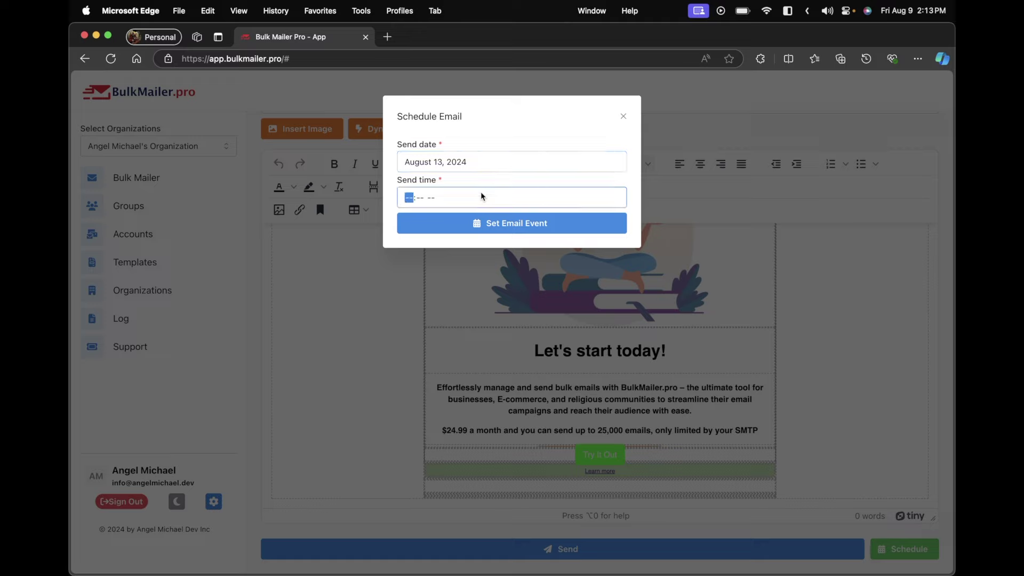
{"action": "type", "text": "1000a"}
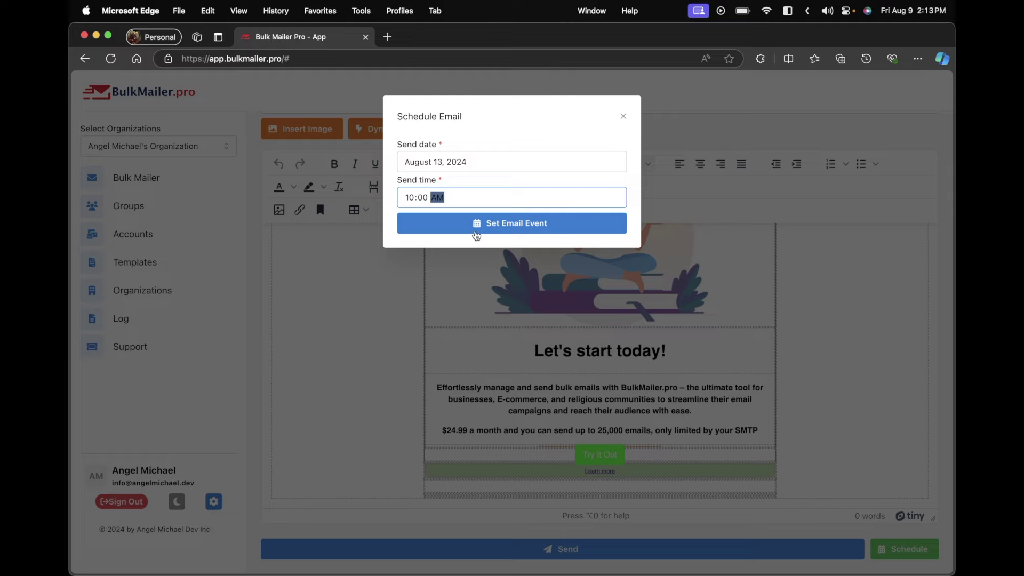
{"action": "left_click", "coordinate": [476, 233]}
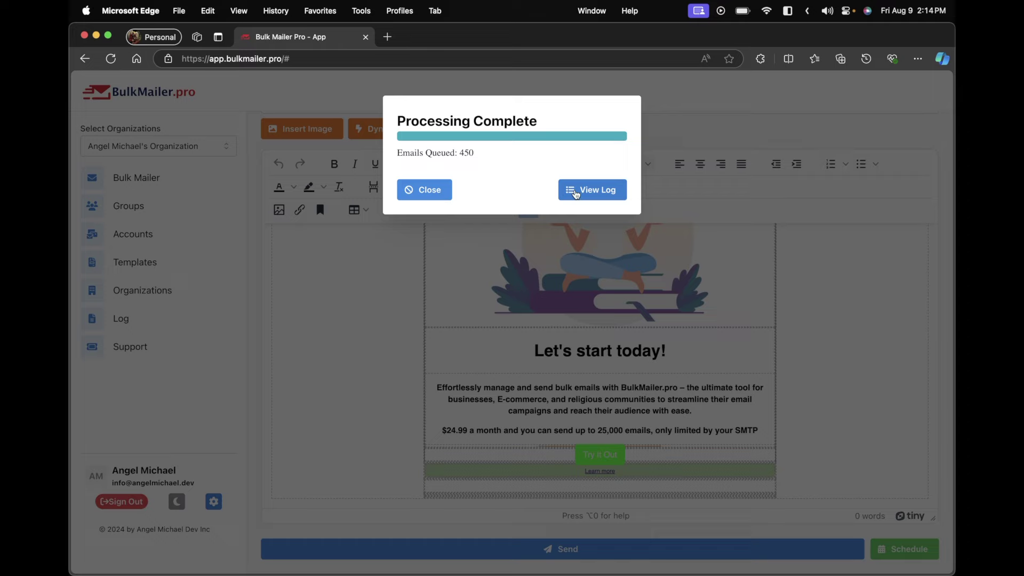
Open the Mailer Log to see the Test campaign listed at 0%
{"action": "left_click", "coordinate": [575, 195]}
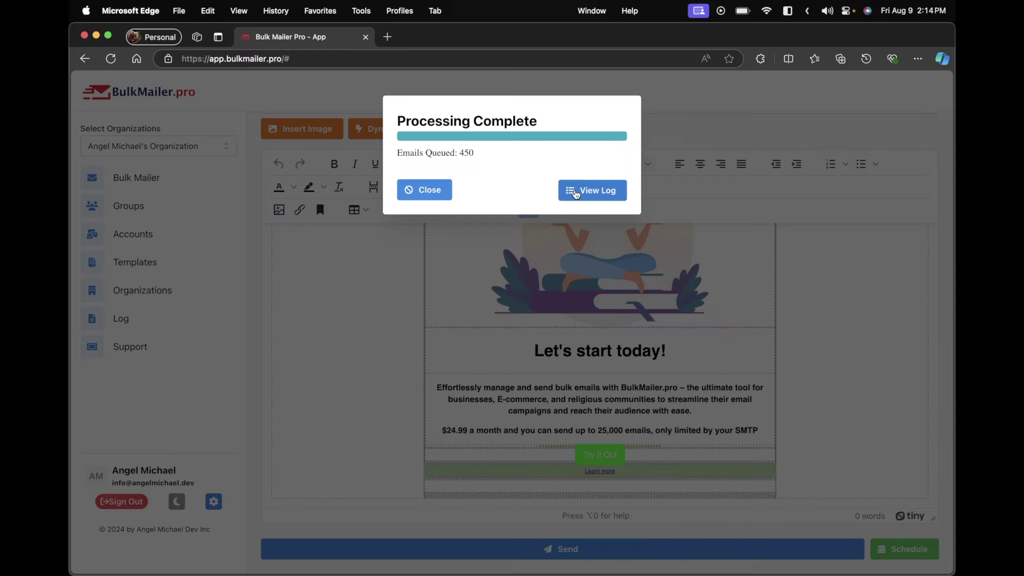